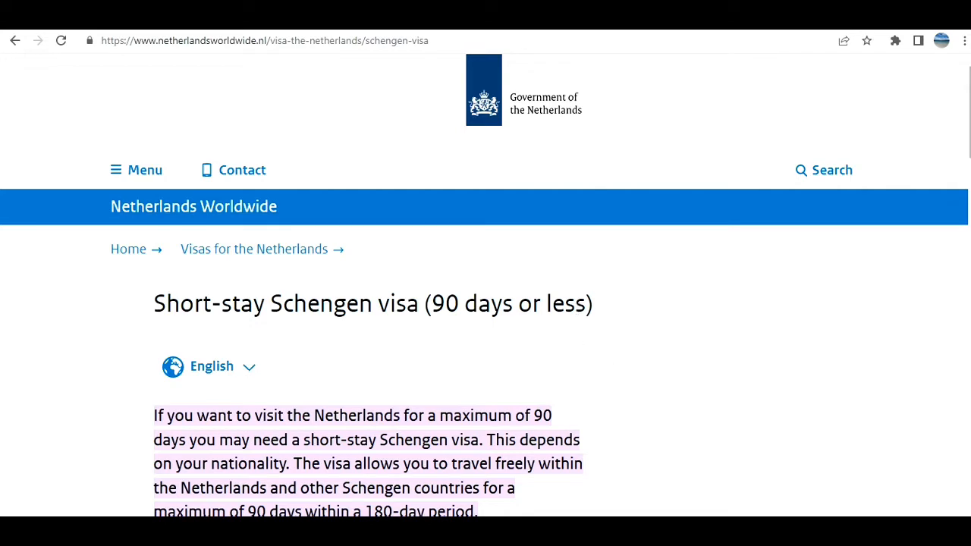
Read the short-stay Schengen visa overview, focusing on where to apply when visiting more than one Schengen country.
{"action": "scroll", "coordinate": [486, 303], "scroll_direction": "down", "scroll_amount": 8}
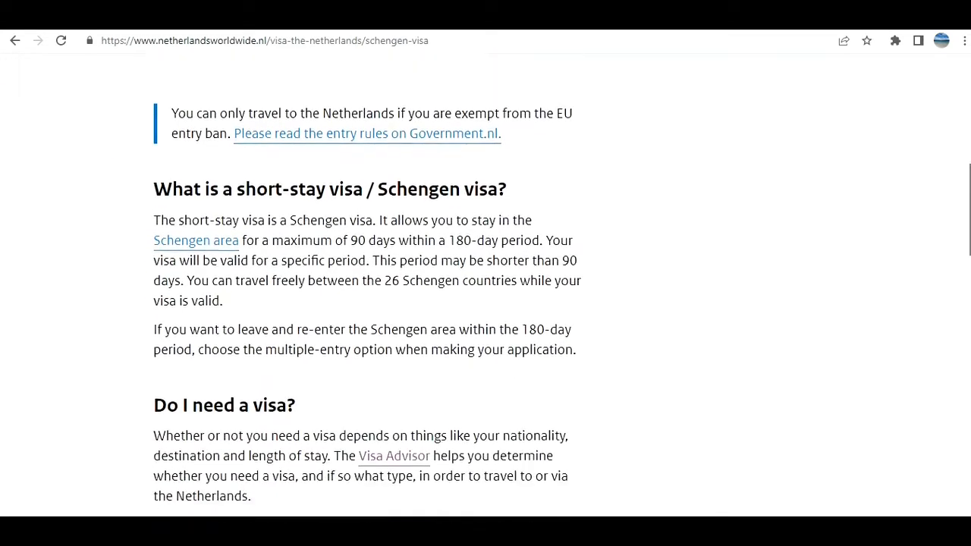
{"action": "scroll", "coordinate": [485, 304], "scroll_direction": "down", "scroll_amount": 4}
{"action": "scroll", "coordinate": [486, 303], "scroll_direction": "up", "scroll_amount": 1}
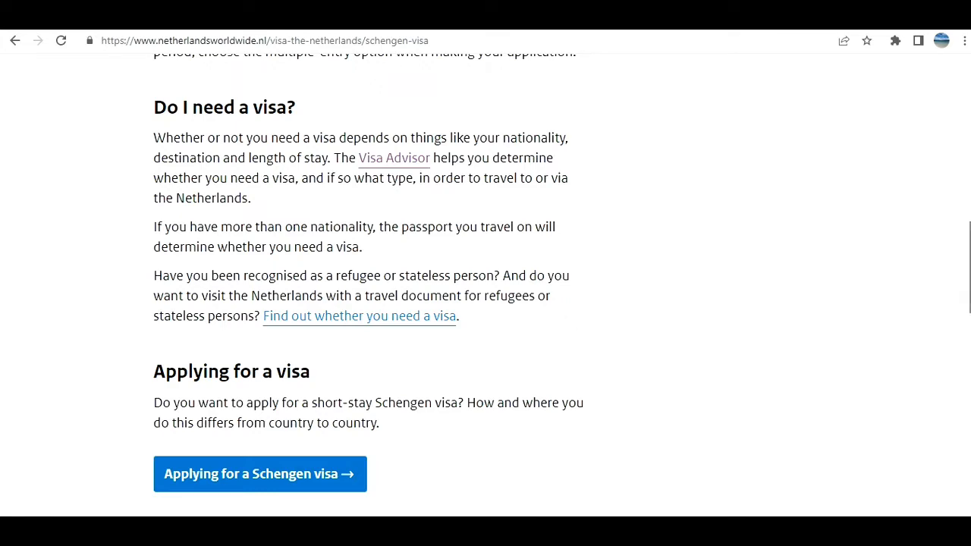
{"action": "scroll", "coordinate": [368, 286], "scroll_direction": "down", "scroll_amount": 4}
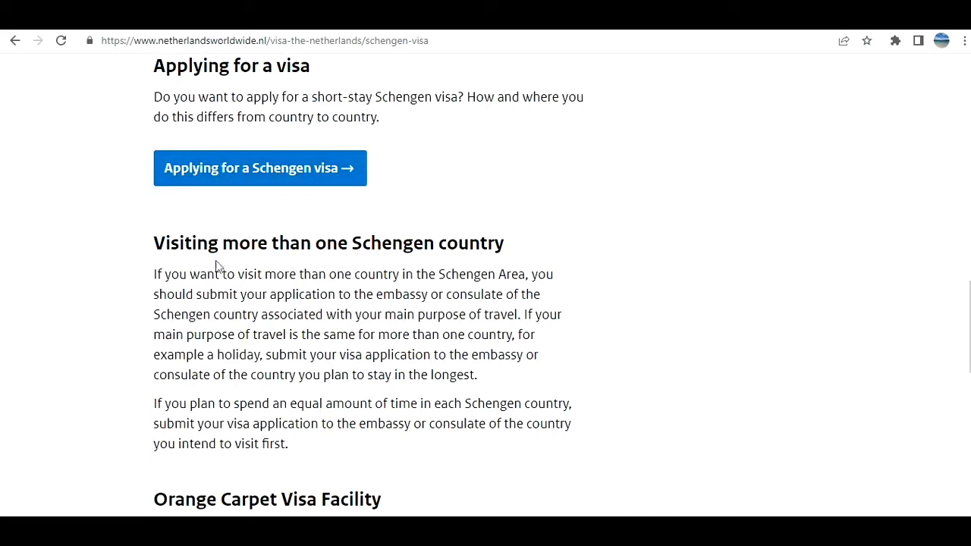
{"action": "left_click_drag", "start_coordinate": [258, 247], "coordinate": [327, 267]}
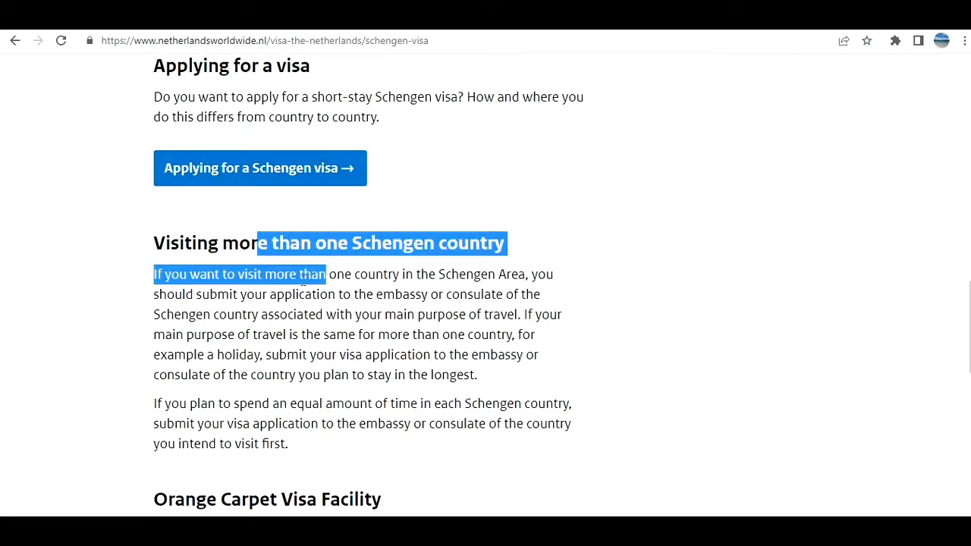
{"action": "left_click", "coordinate": [298, 289]}
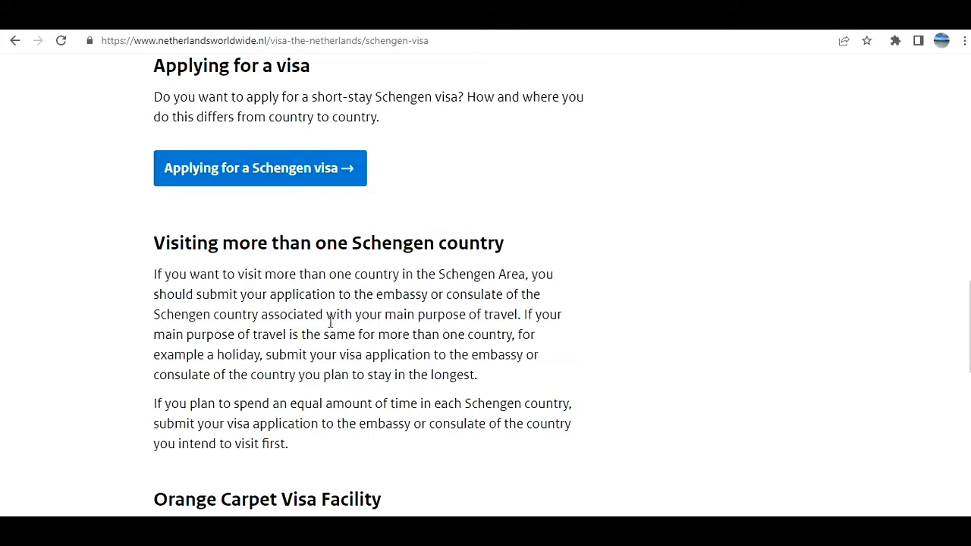
{"action": "left_click_drag", "start_coordinate": [304, 315], "coordinate": [371, 315]}
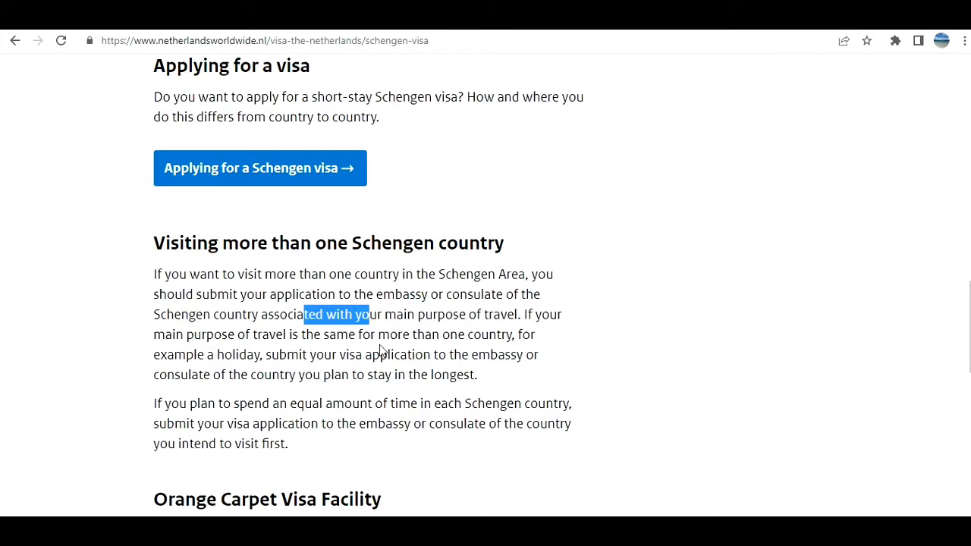
{"action": "left_click_drag", "start_coordinate": [418, 316], "coordinate": [501, 317]}
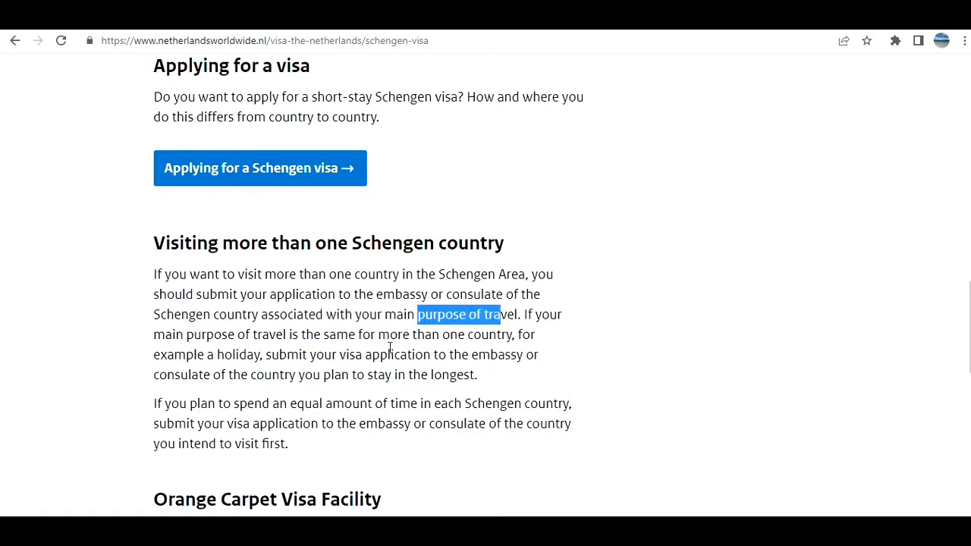
{"action": "left_click_drag", "start_coordinate": [411, 355], "coordinate": [460, 396]}
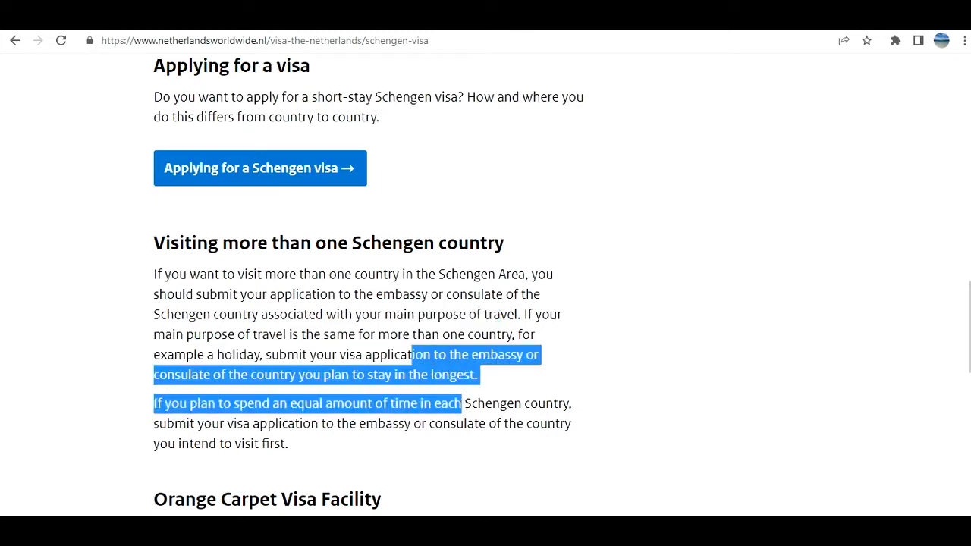
{"action": "scroll", "coordinate": [954, 372], "scroll_direction": "down", "scroll_amount": 2}
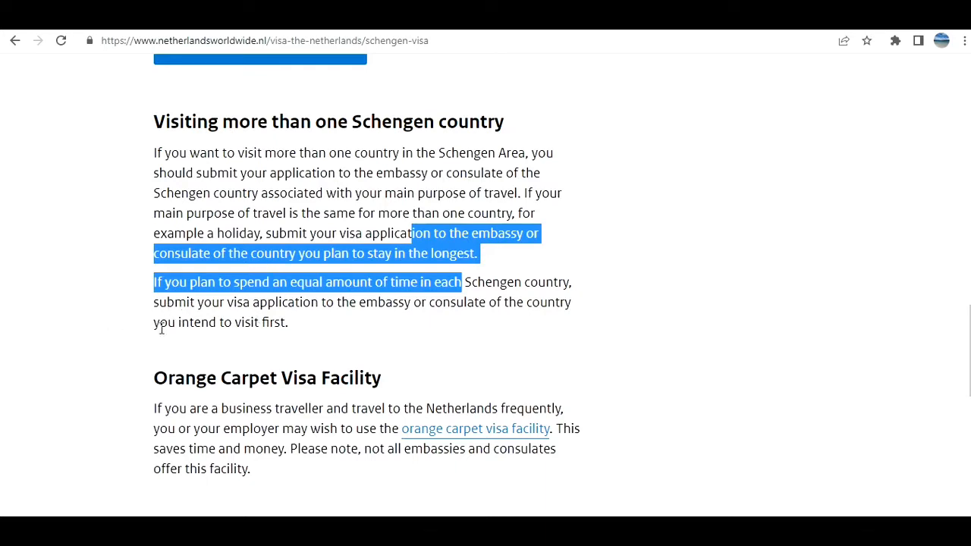
{"action": "left_click_drag", "start_coordinate": [219, 321], "coordinate": [155, 152]}
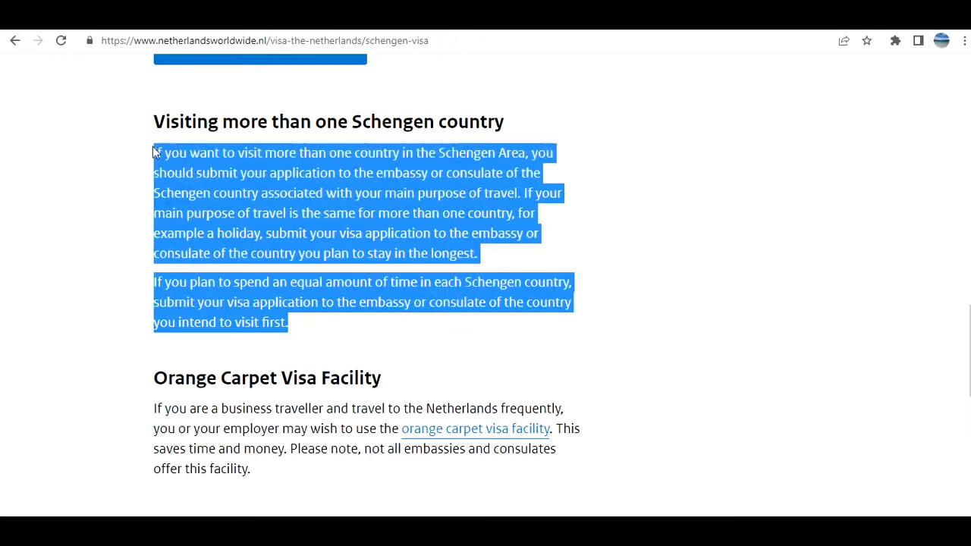
Open the page for applying for a Schengen visa and continue with India as the country or region.
{"action": "scroll", "coordinate": [793, 339], "scroll_direction": "up", "scroll_amount": 4}
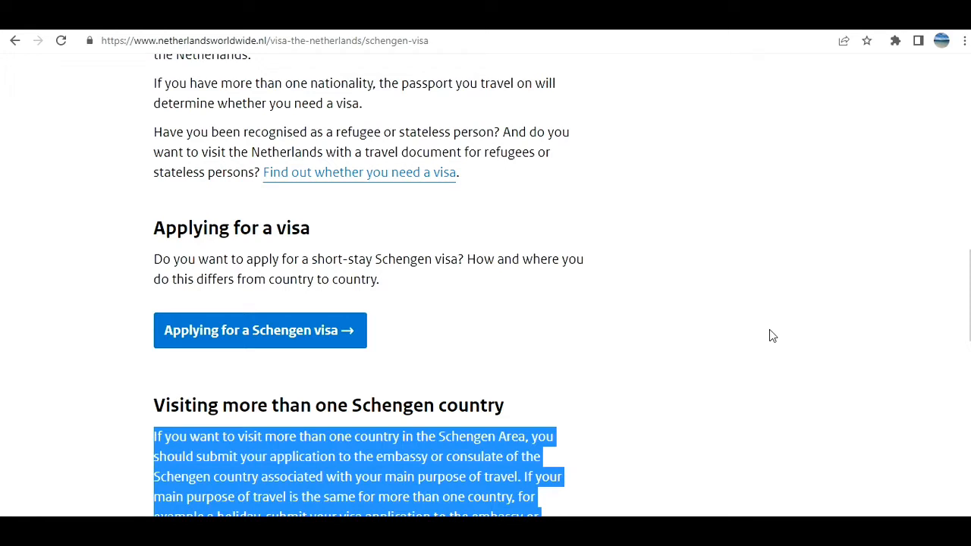
{"action": "left_click", "coordinate": [283, 333]}
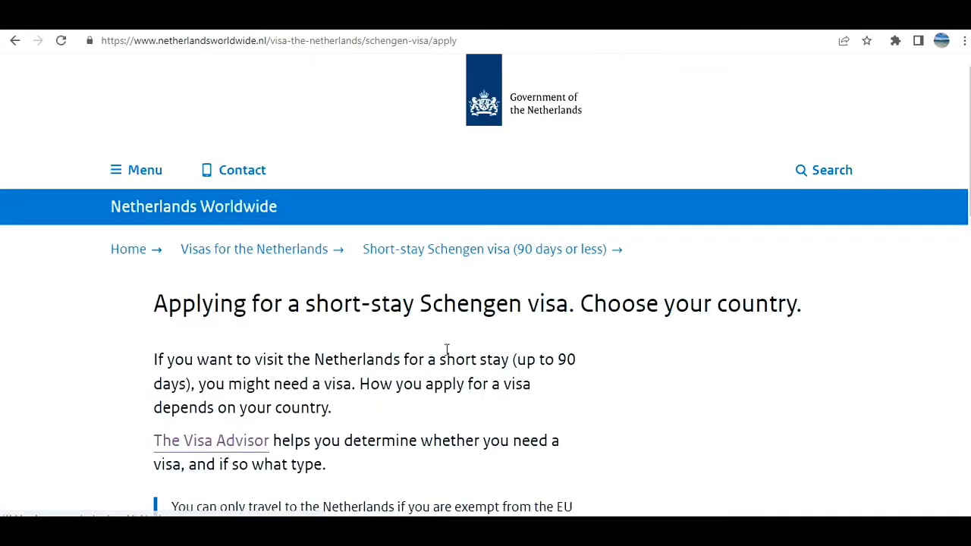
{"action": "scroll", "coordinate": [486, 288], "scroll_direction": "down", "scroll_amount": 3}
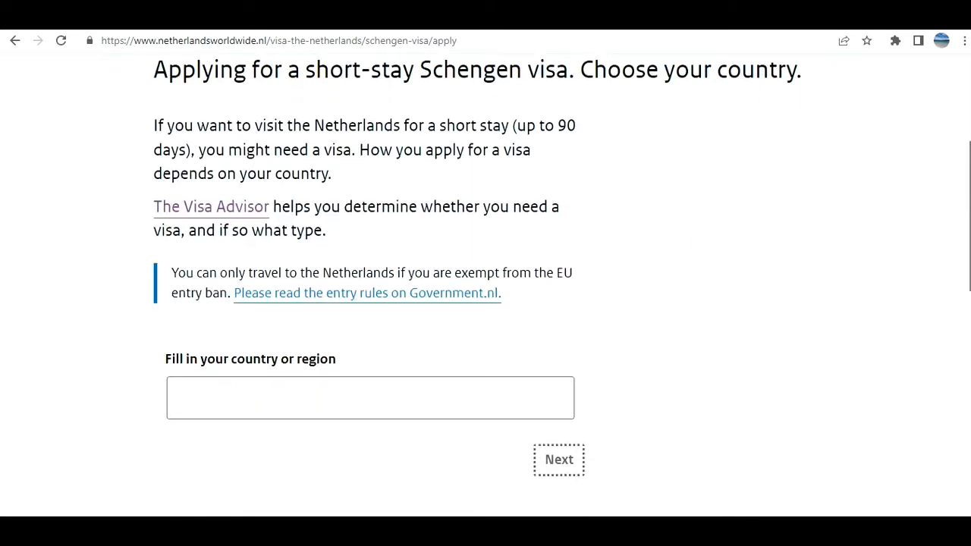
{"action": "scroll", "coordinate": [486, 289], "scroll_direction": "up", "scroll_amount": 1}
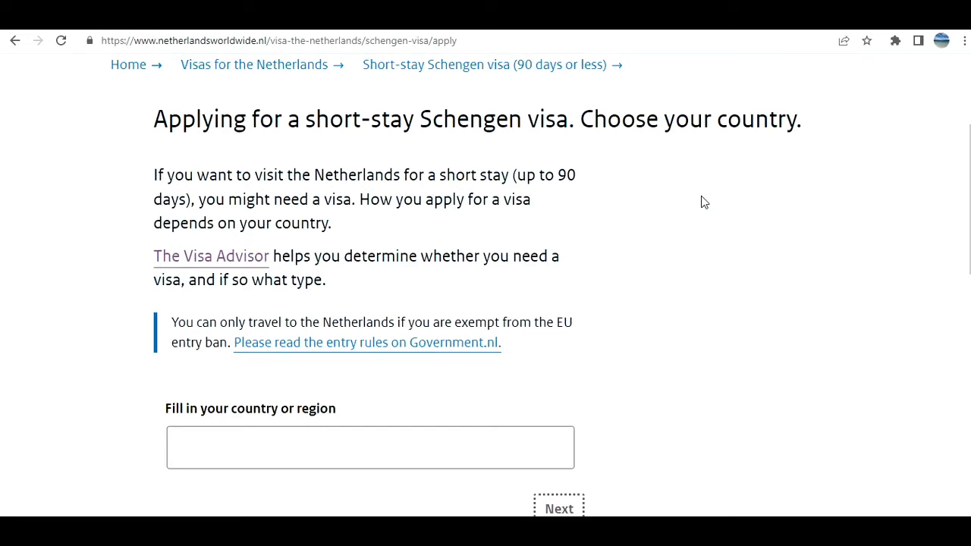
{"action": "left_click", "coordinate": [342, 440]}
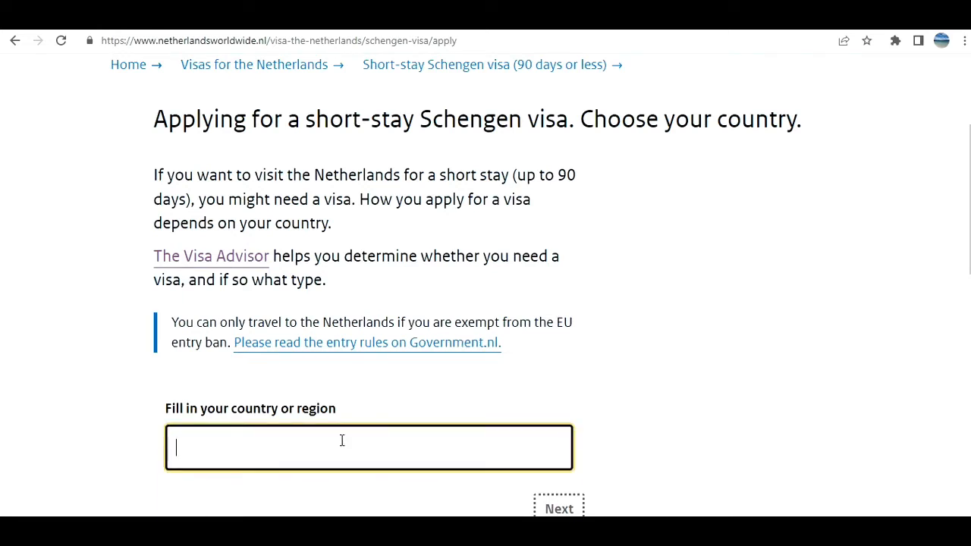
{"action": "type", "text": "india"}
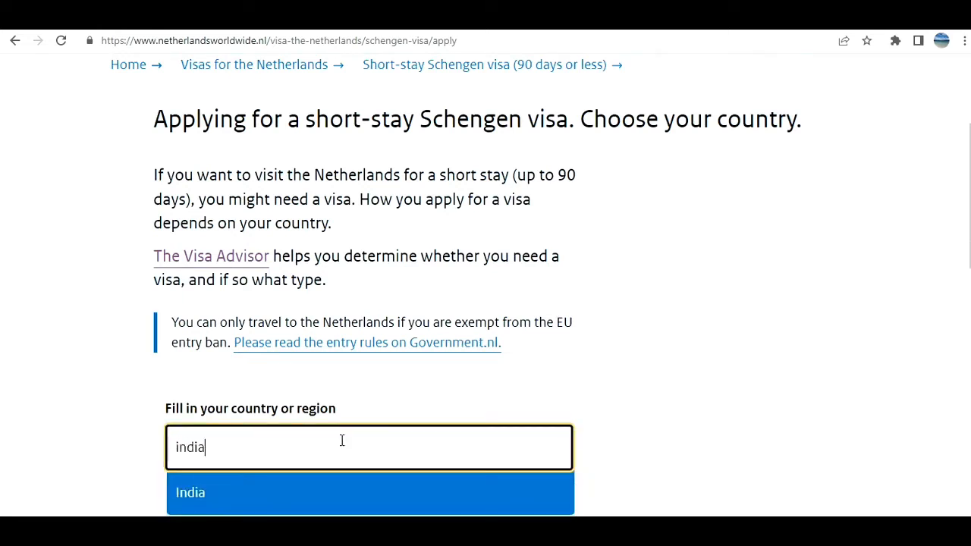
{"action": "left_click", "coordinate": [269, 503]}
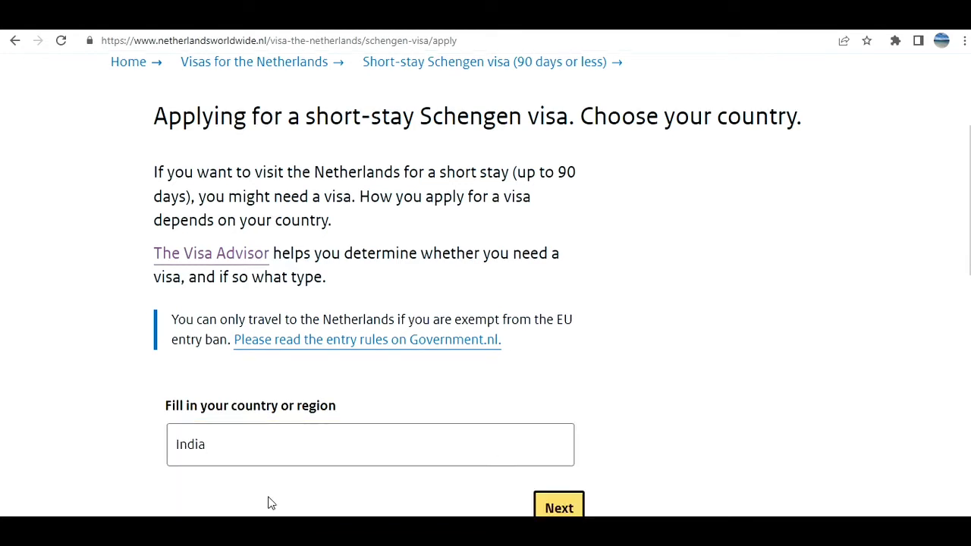
{"action": "left_click", "coordinate": [565, 508]}
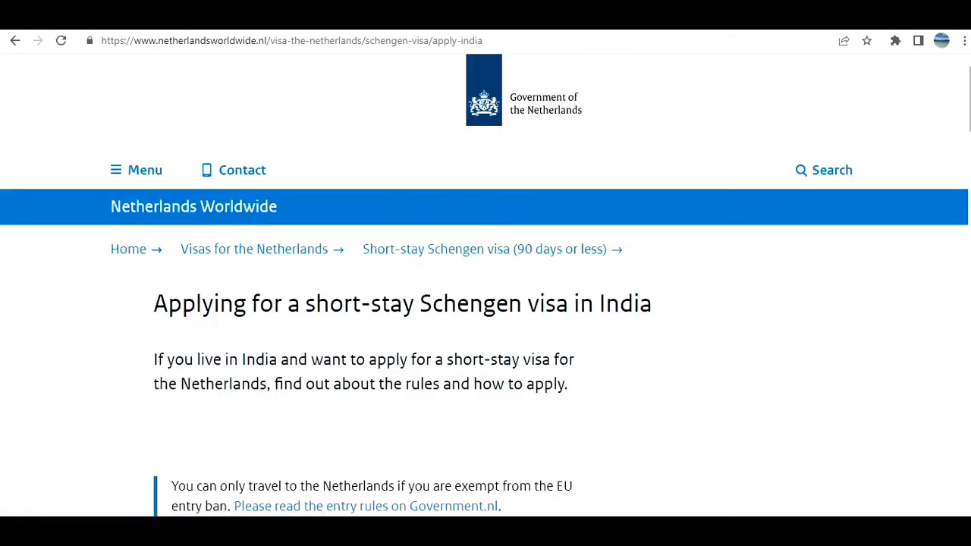
Review the India application page's sections on required documents, biometrics, visa cost, processing time and assessment.
{"action": "scroll", "coordinate": [968, 220], "scroll_direction": "down", "scroll_amount": 2}
{"action": "scroll", "coordinate": [486, 290], "scroll_direction": "down", "scroll_amount": 2}
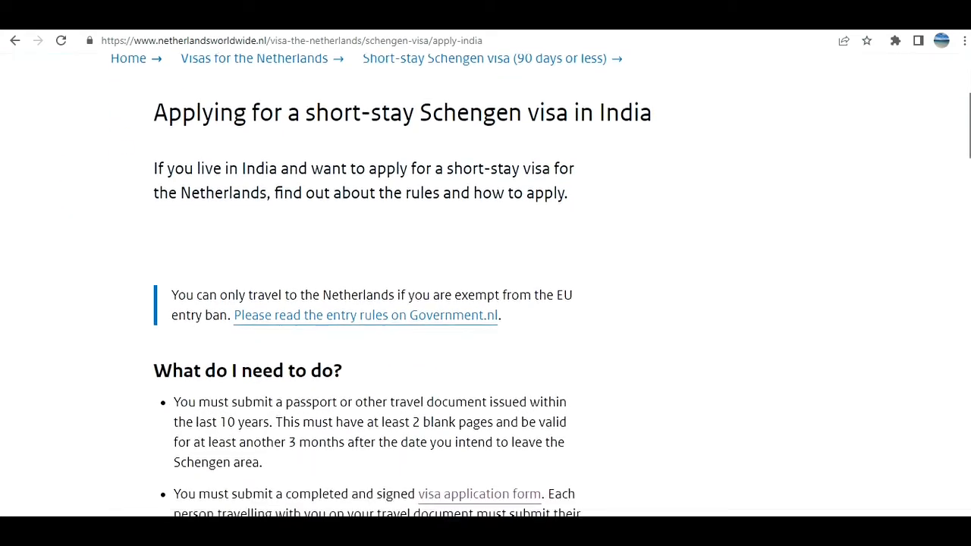
{"action": "scroll", "coordinate": [488, 246], "scroll_direction": "down", "scroll_amount": 2}
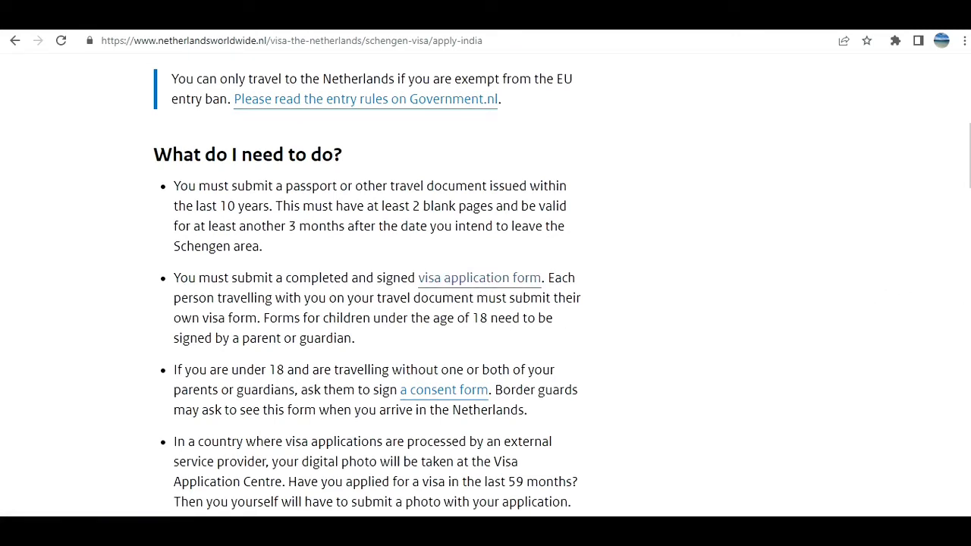
{"action": "scroll", "coordinate": [367, 288], "scroll_direction": "down", "scroll_amount": 2}
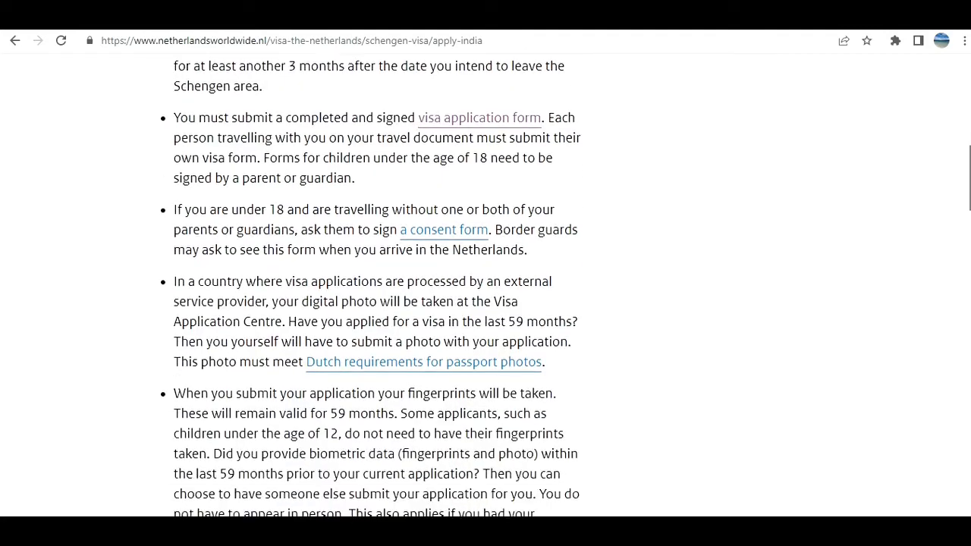
{"action": "scroll", "coordinate": [371, 285], "scroll_direction": "down", "scroll_amount": 1}
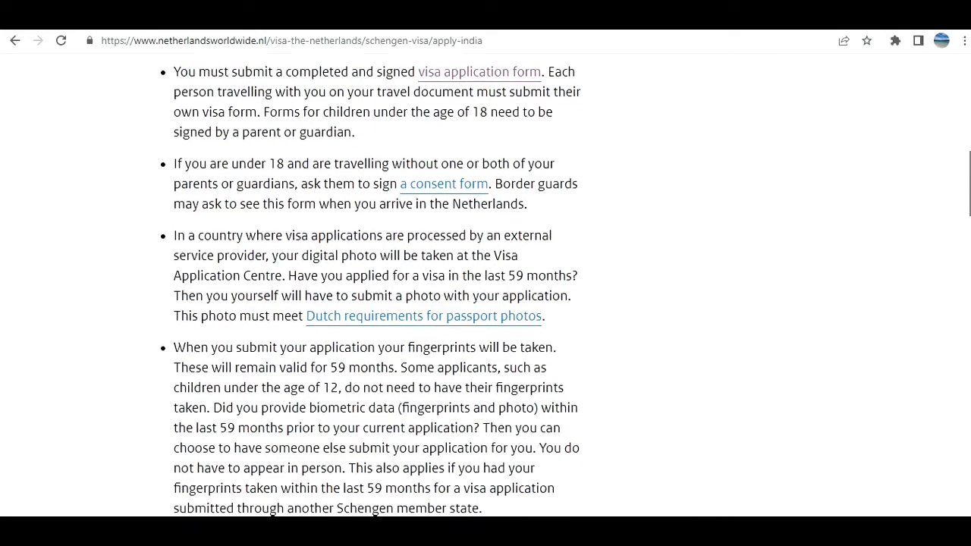
{"action": "scroll", "coordinate": [371, 285], "scroll_direction": "down", "scroll_amount": 3}
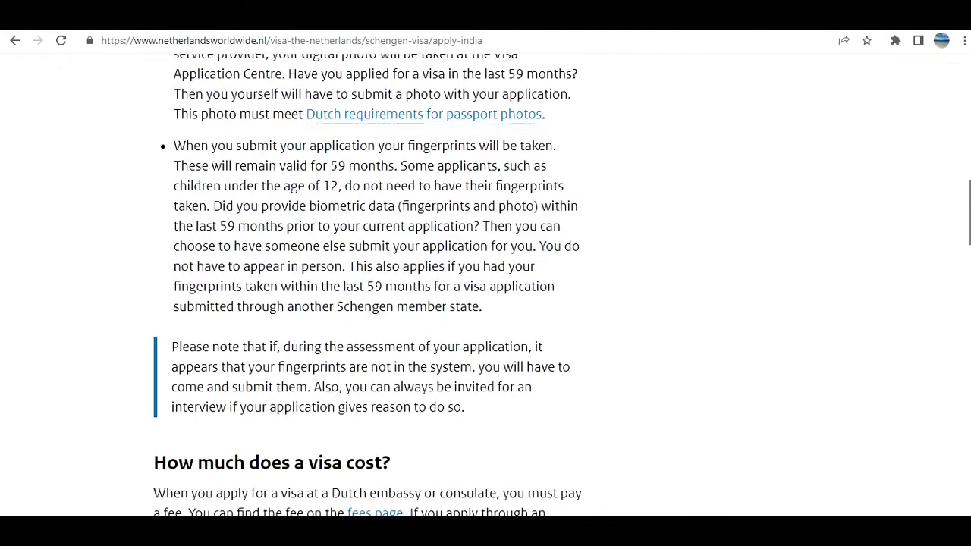
{"action": "scroll", "coordinate": [371, 285], "scroll_direction": "down", "scroll_amount": 4}
{"action": "scroll", "coordinate": [371, 285], "scroll_direction": "down", "scroll_amount": 4}
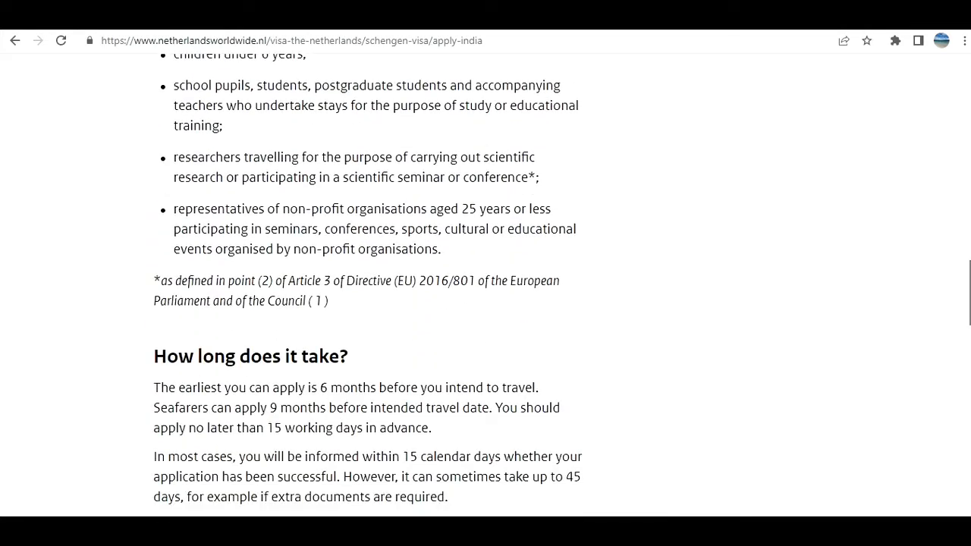
{"action": "scroll", "coordinate": [371, 285], "scroll_direction": "down", "scroll_amount": 5}
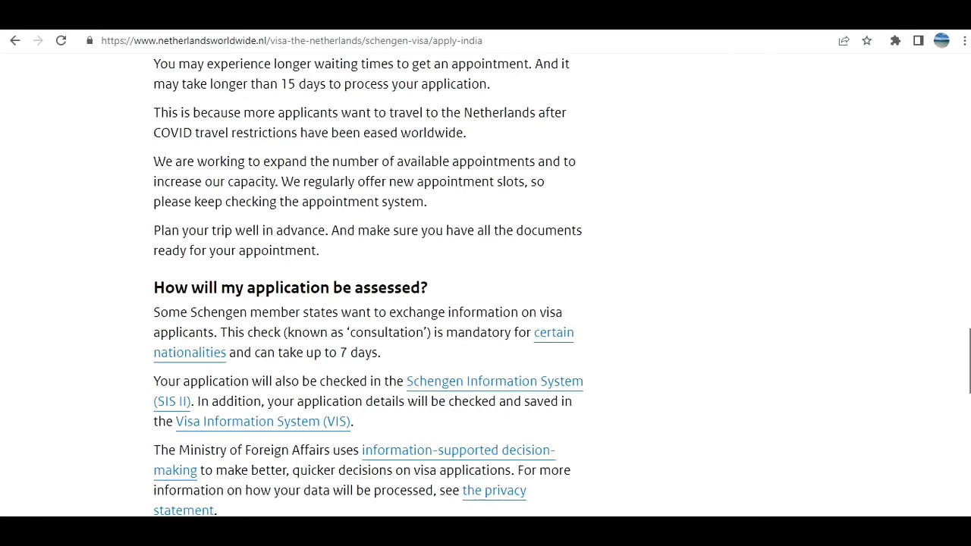
Examine the advice on intermediary agencies and the Schengen application procedure in India, including where to make appointments.
{"action": "scroll", "coordinate": [371, 286], "scroll_direction": "down", "scroll_amount": 6}
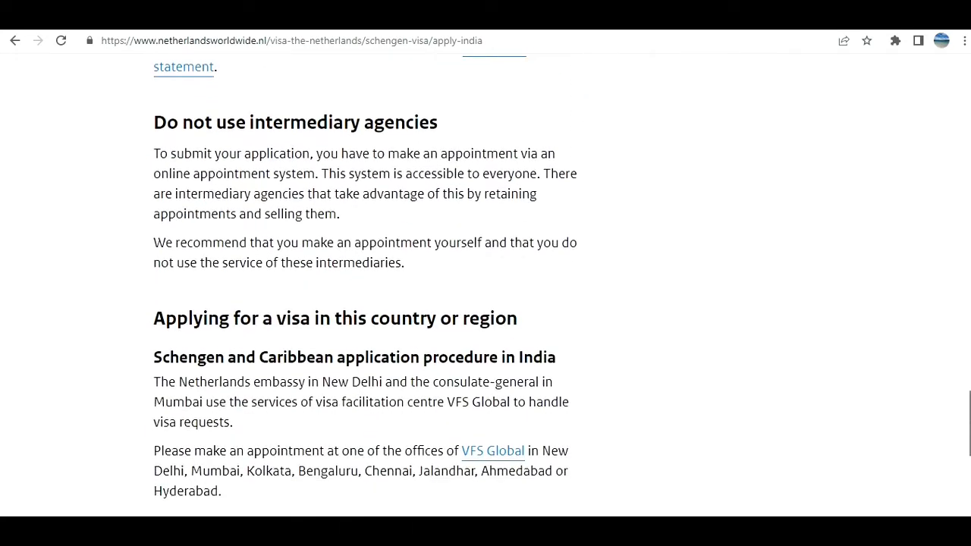
{"action": "scroll", "coordinate": [371, 285], "scroll_direction": "down", "scroll_amount": 1}
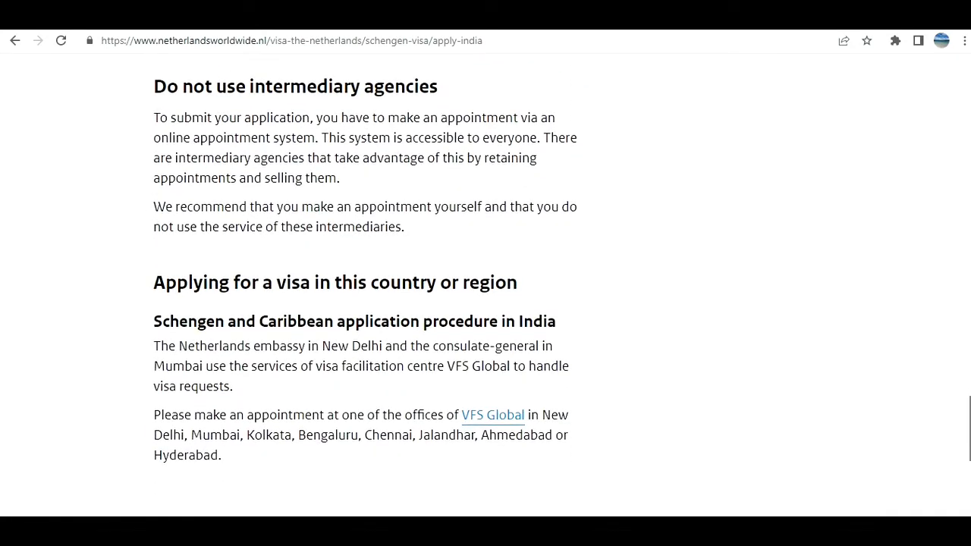
{"action": "scroll", "coordinate": [371, 285], "scroll_direction": "down", "scroll_amount": 1}
{"action": "scroll", "coordinate": [371, 285], "scroll_direction": "down", "scroll_amount": 2}
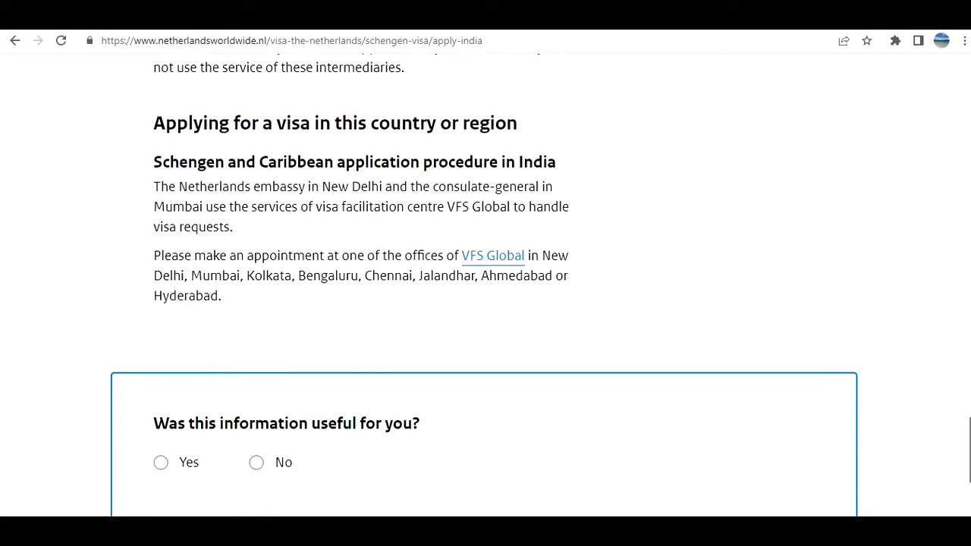
{"action": "scroll", "coordinate": [481, 459], "scroll_direction": "up", "scroll_amount": 1}
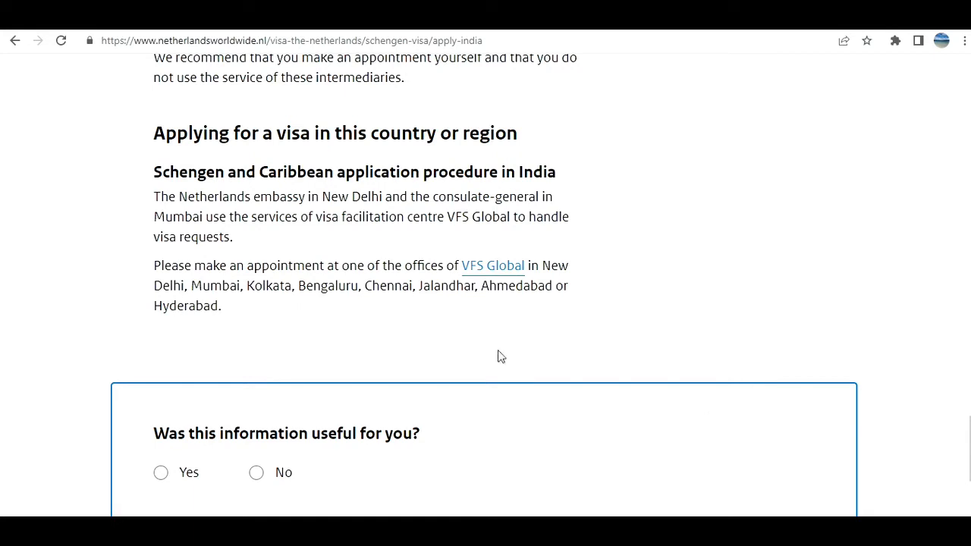
{"action": "scroll", "coordinate": [486, 285], "scroll_direction": "down", "scroll_amount": 1}
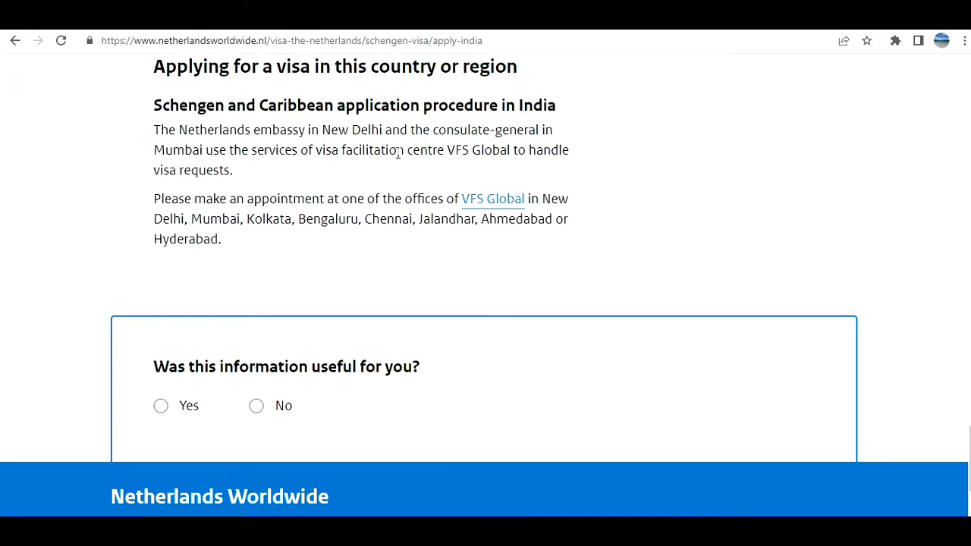
{"action": "left_click_drag", "start_coordinate": [396, 151], "coordinate": [423, 207]}
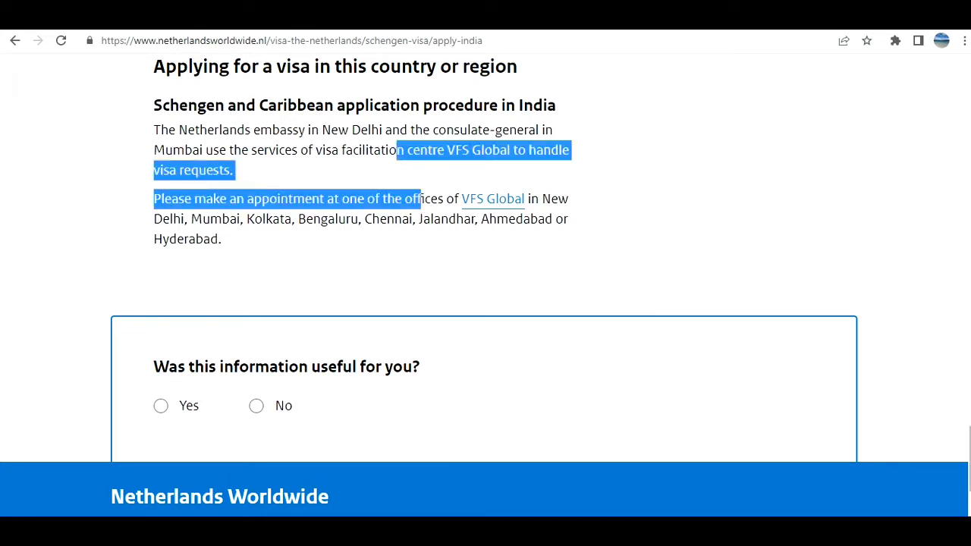
{"action": "scroll", "coordinate": [968, 455], "scroll_direction": "down", "scroll_amount": 2}
Open the visa application form linked under the India requirements and go to its account creation page.
{"action": "left_click_drag", "start_coordinate": [969, 478], "coordinate": [926, 144]}
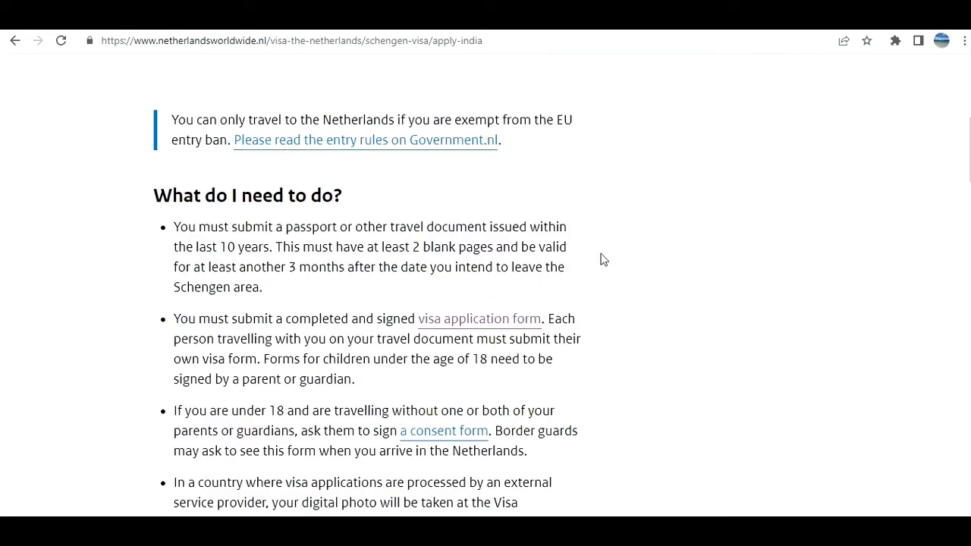
{"action": "left_click", "coordinate": [500, 324]}
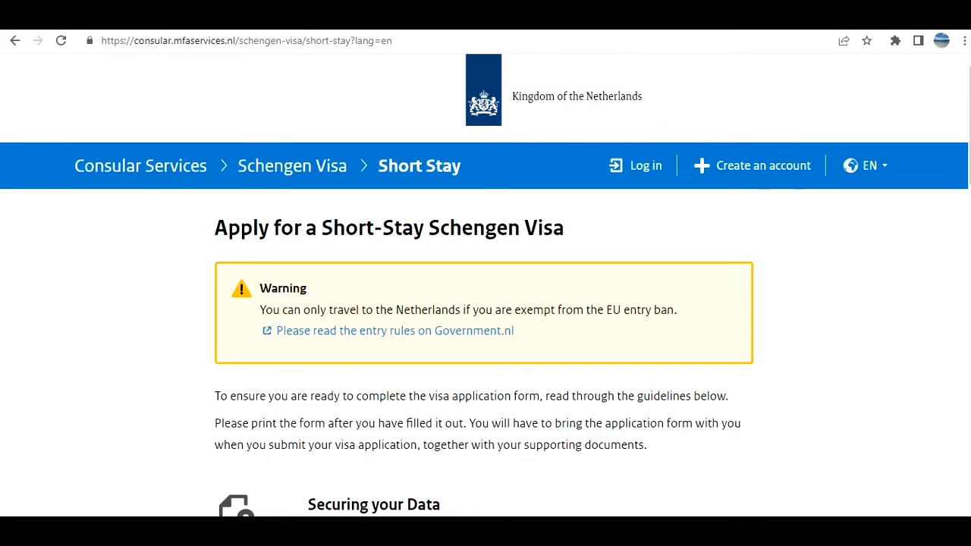
{"action": "left_click", "coordinate": [777, 178]}
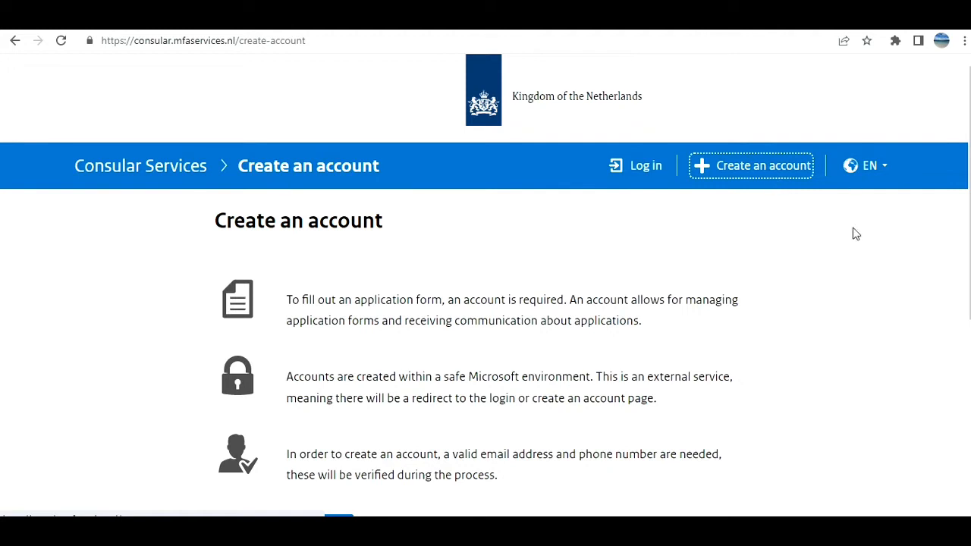
{"action": "scroll", "coordinate": [968, 212], "scroll_direction": "down", "scroll_amount": 4}
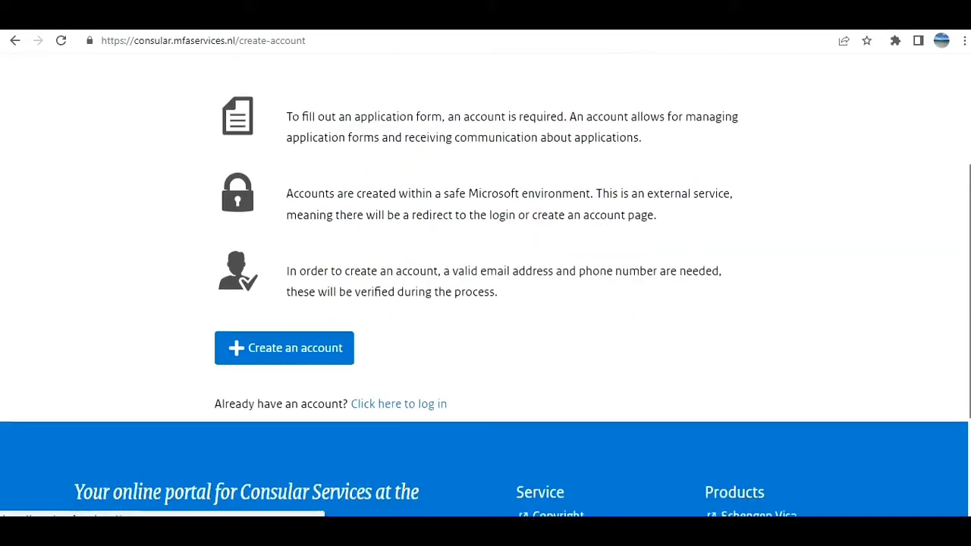
Start creating an account and select the country code for the phone number verification.
{"action": "left_click", "coordinate": [274, 357]}
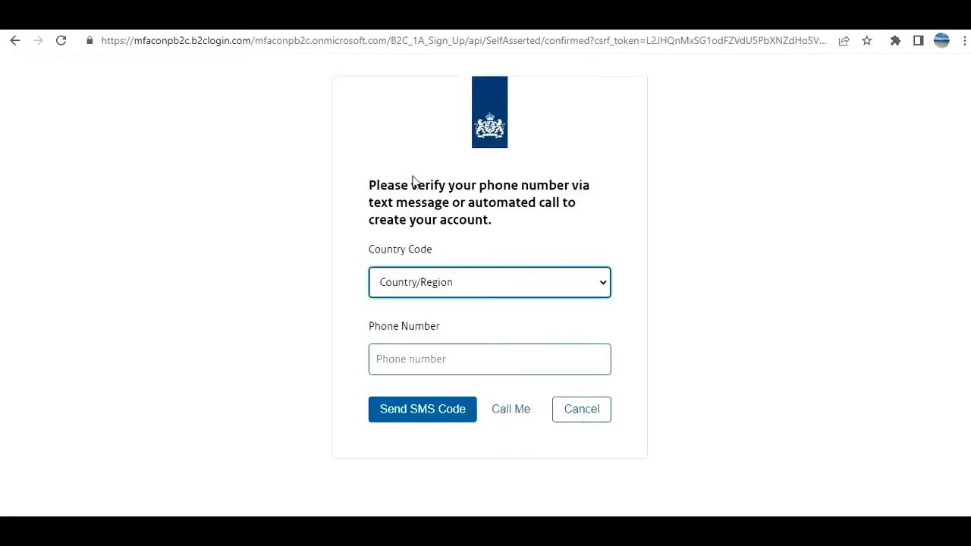
{"action": "left_click", "coordinate": [499, 290]}
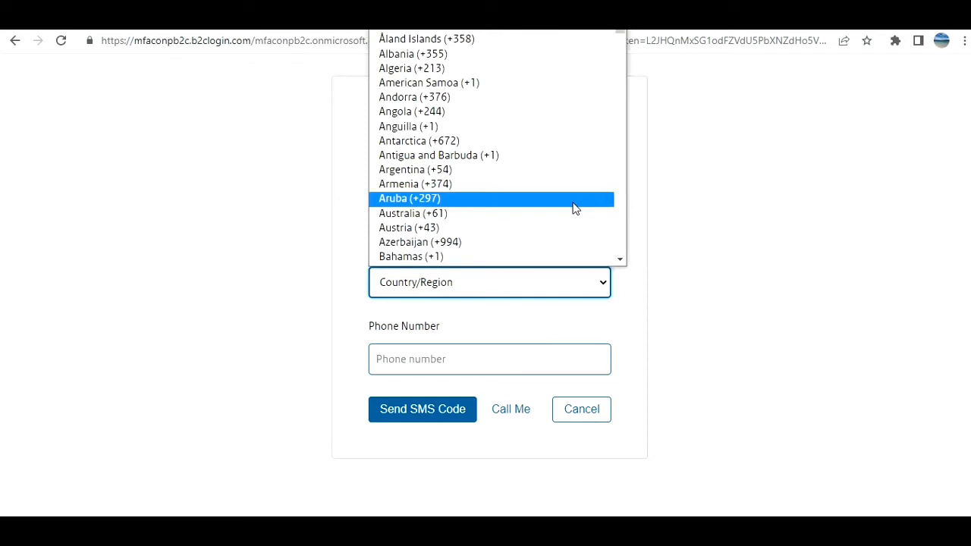
{"action": "key", "text": "c"}
{"action": "key", "text": "c"}
{"action": "key", "text": "c"}
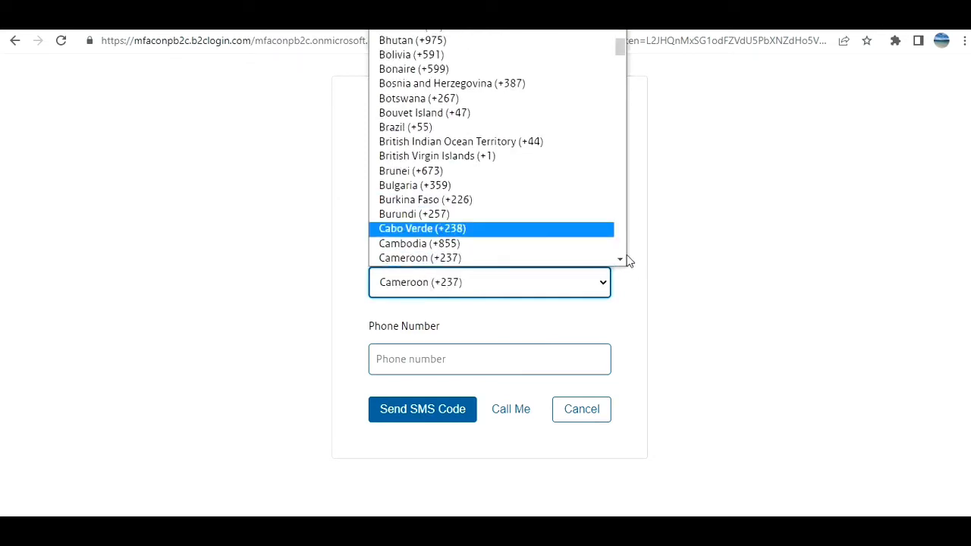
{"action": "scroll", "coordinate": [618, 260], "scroll_direction": "down", "scroll_amount": 2}
{"action": "left_click", "coordinate": [559, 217]}
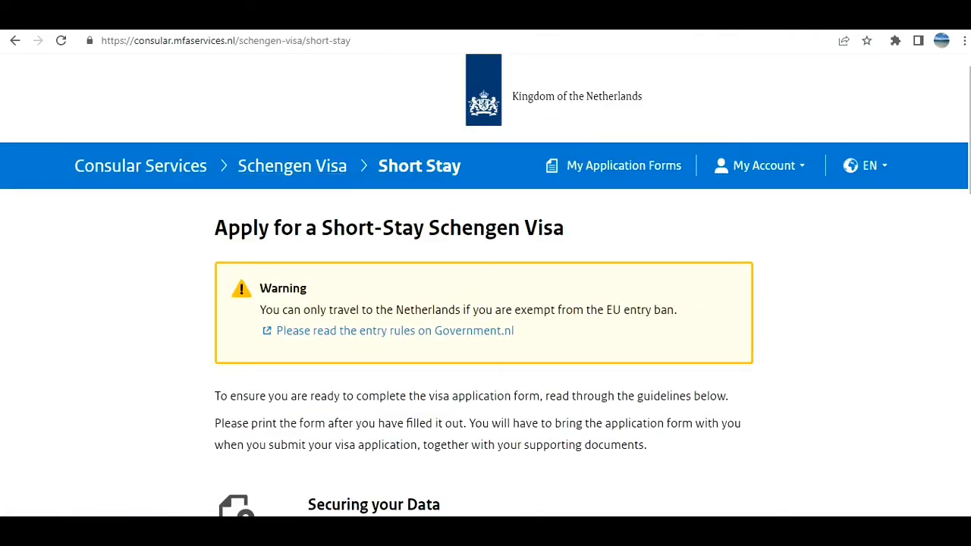
Start filling out the short-stay visa application form and read the explanation for the country of application.
{"action": "scroll", "coordinate": [486, 287], "scroll_direction": "down", "scroll_amount": 14}
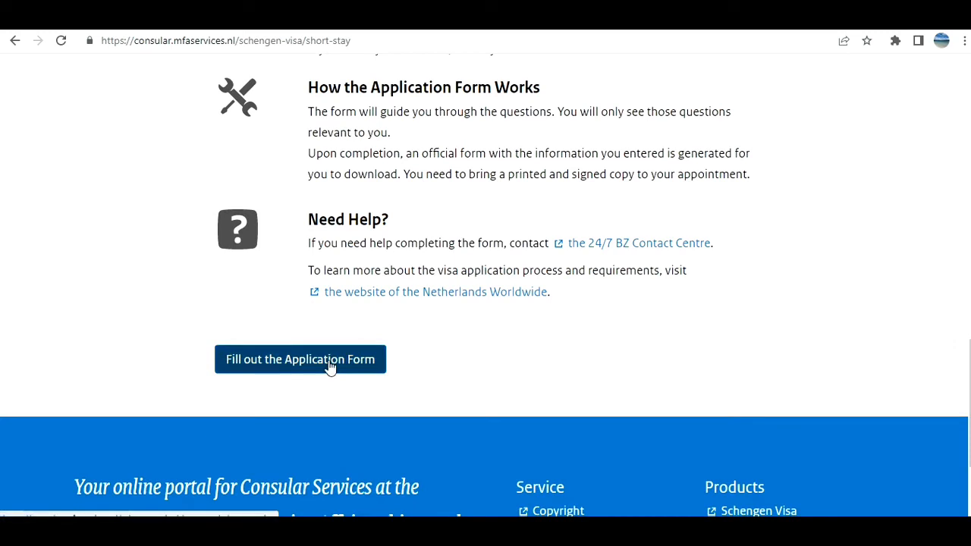
{"action": "left_click", "coordinate": [330, 365]}
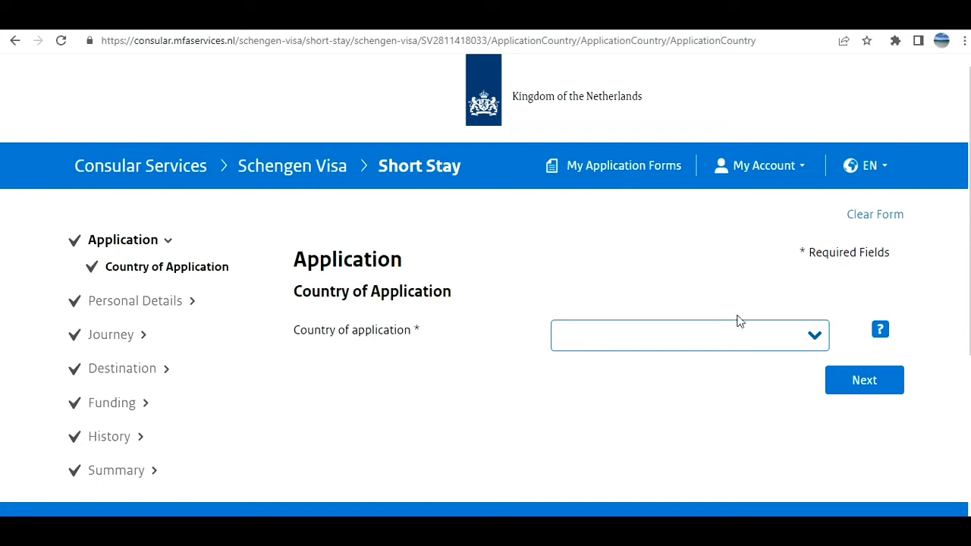
{"action": "left_click", "coordinate": [882, 340]}
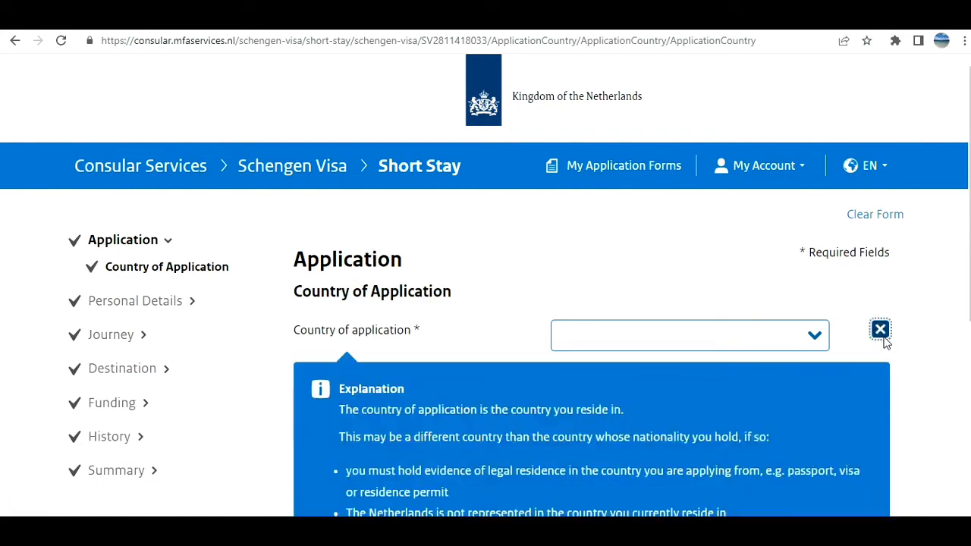
{"action": "scroll", "coordinate": [884, 341], "scroll_direction": "down", "scroll_amount": 1}
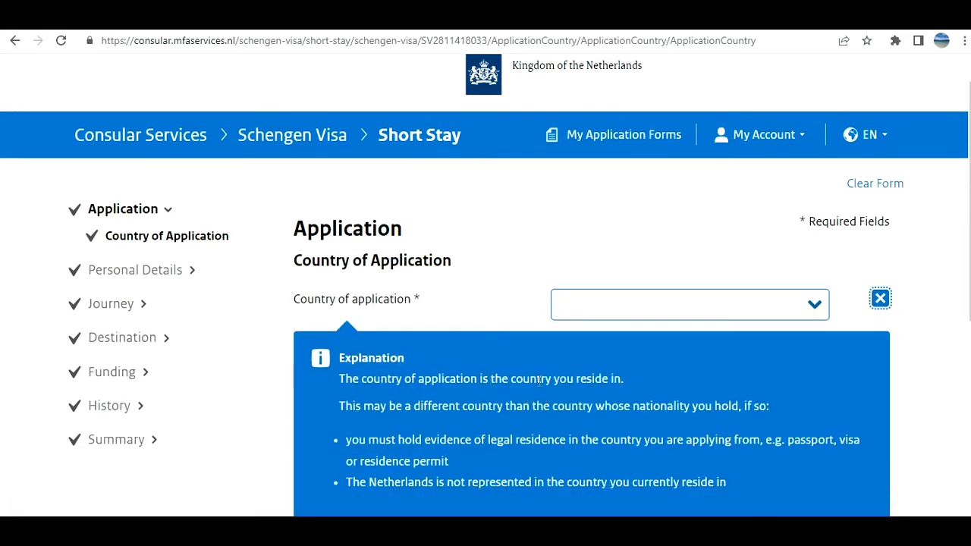
{"action": "left_click_drag", "start_coordinate": [512, 379], "coordinate": [639, 384]}
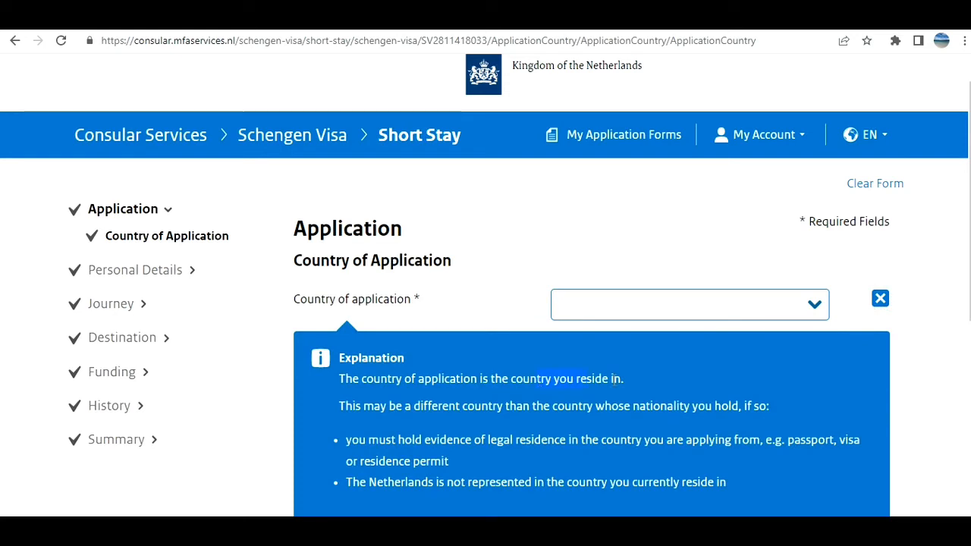
{"action": "left_click", "coordinate": [881, 299]}
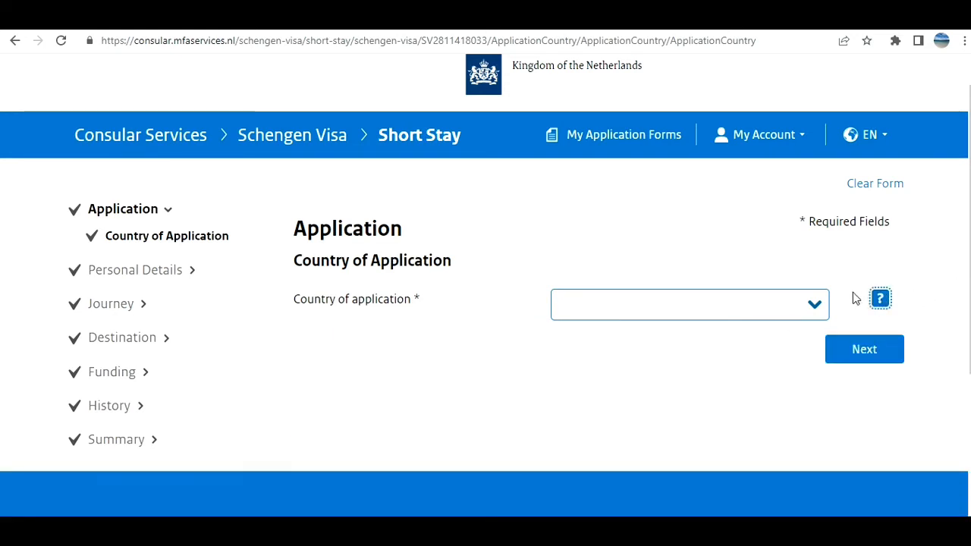
Set the country of application to Canada and continue to the applicant's identity details.
{"action": "left_click", "coordinate": [814, 308]}
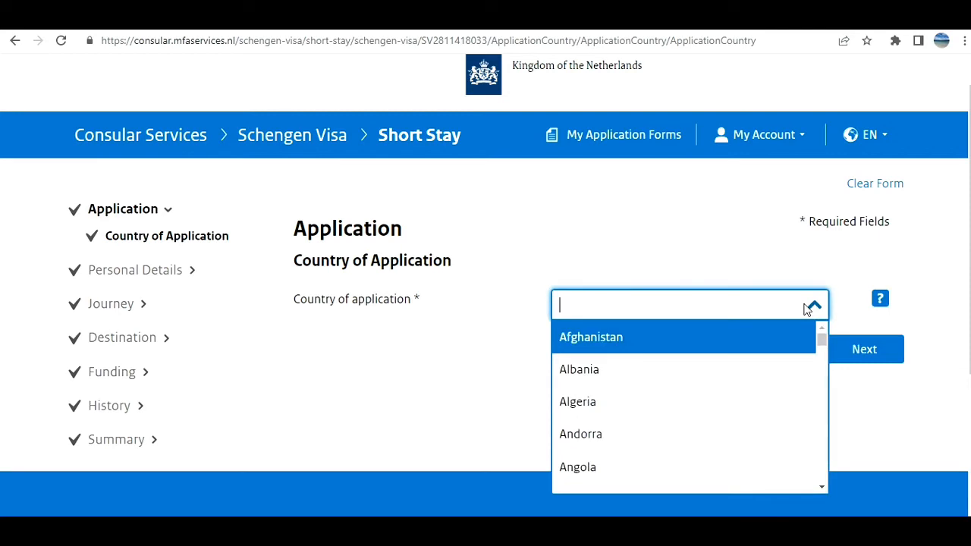
{"action": "type", "text": "canada"}
{"action": "key", "text": "Return"}
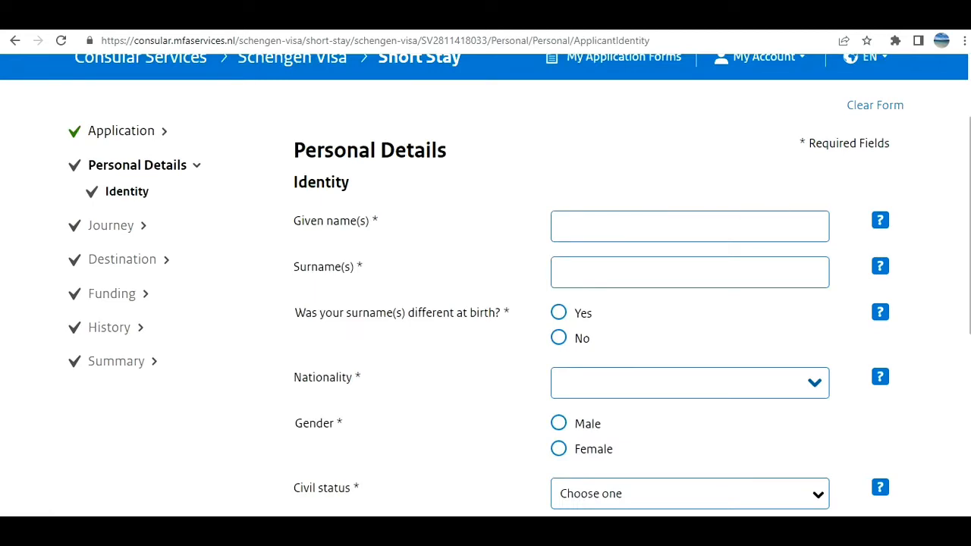
Check the explanation for civil status in the identity details and set the status to Single.
{"action": "scroll", "coordinate": [485, 285], "scroll_direction": "down", "scroll_amount": 2}
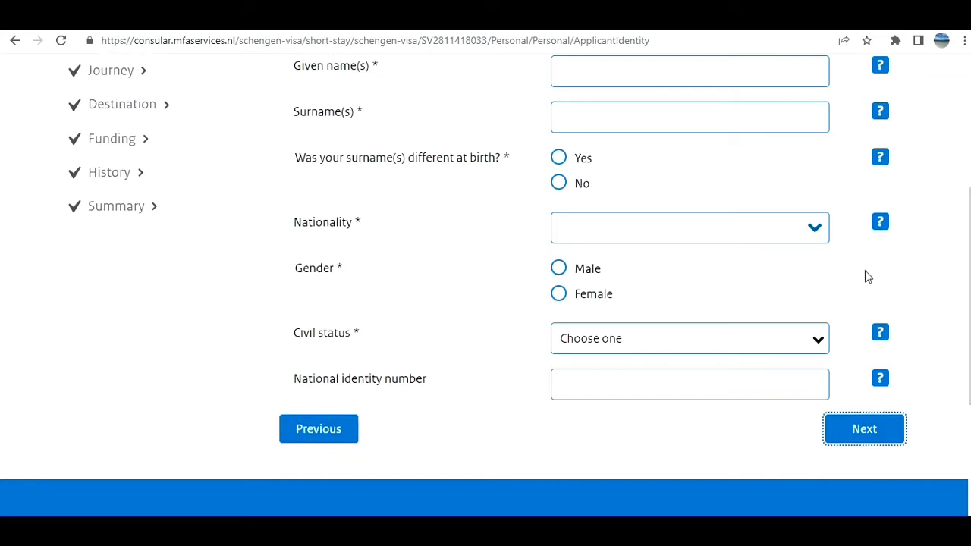
{"action": "left_click", "coordinate": [887, 338]}
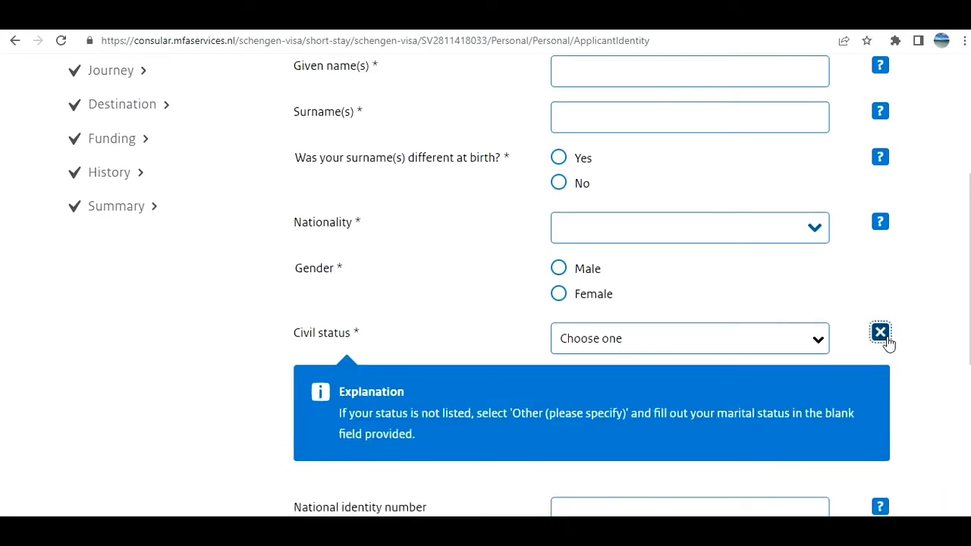
{"action": "left_click", "coordinate": [741, 349]}
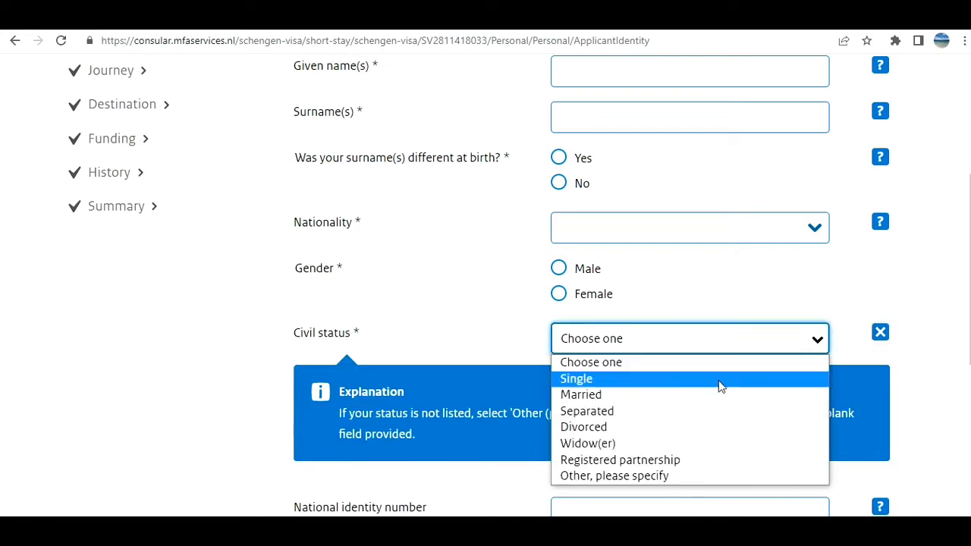
{"action": "left_click", "coordinate": [721, 379]}
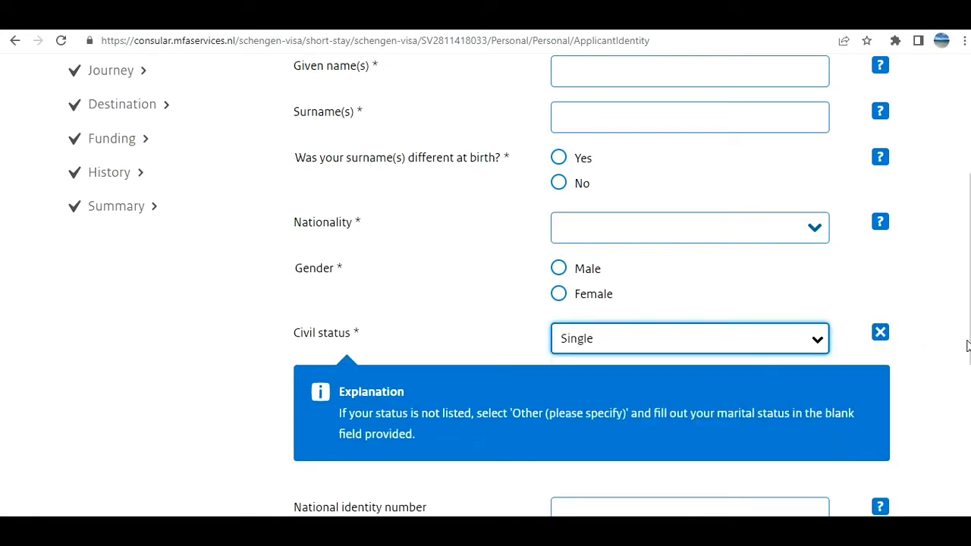
{"action": "scroll", "coordinate": [966, 345], "scroll_direction": "down", "scroll_amount": 2}
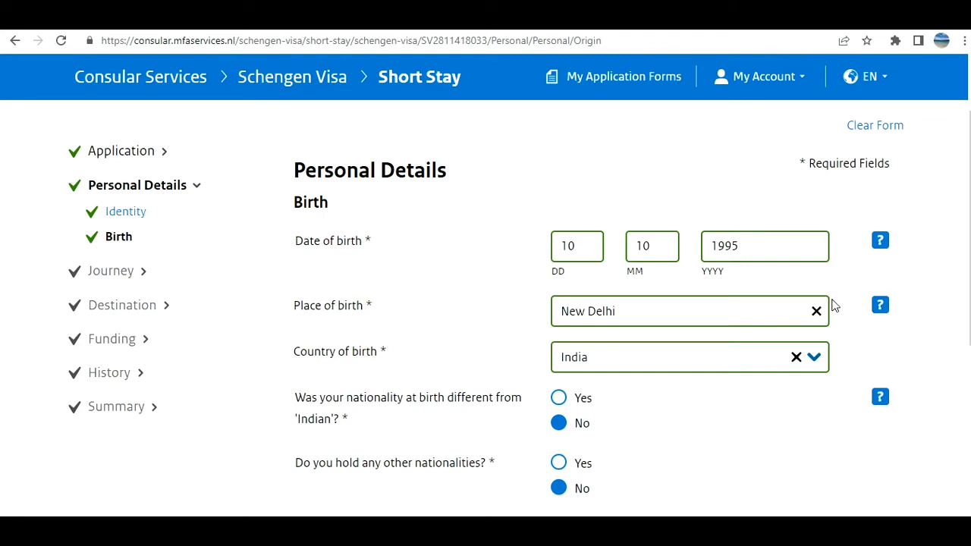
Continue to the residence permit section, answer No to holding the residence country's nationality, and choose a residence permit for a fixed period.
{"action": "left_click_drag", "start_coordinate": [969, 305], "coordinate": [970, 359]}
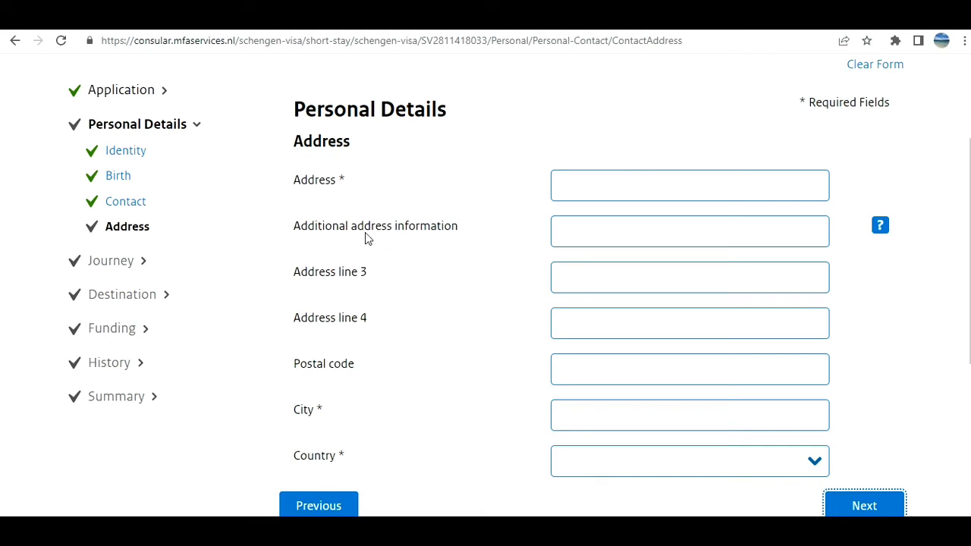
{"action": "key", "text": "Return"}
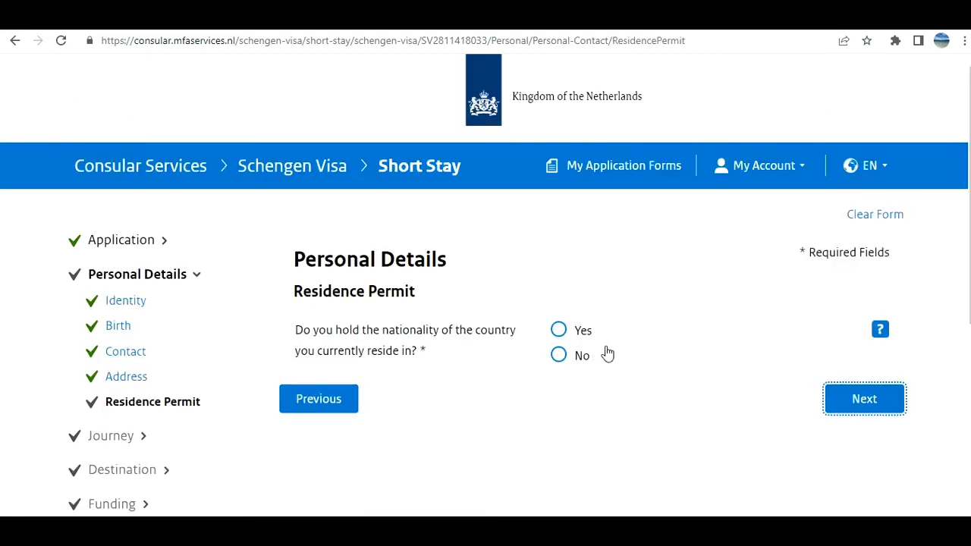
{"action": "left_click", "coordinate": [562, 356]}
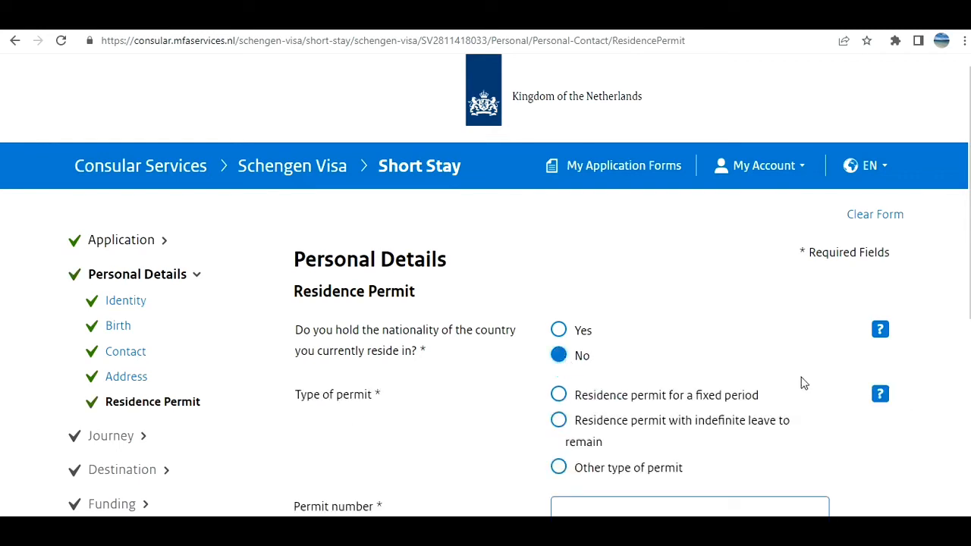
{"action": "scroll", "coordinate": [964, 311], "scroll_direction": "down", "scroll_amount": 2}
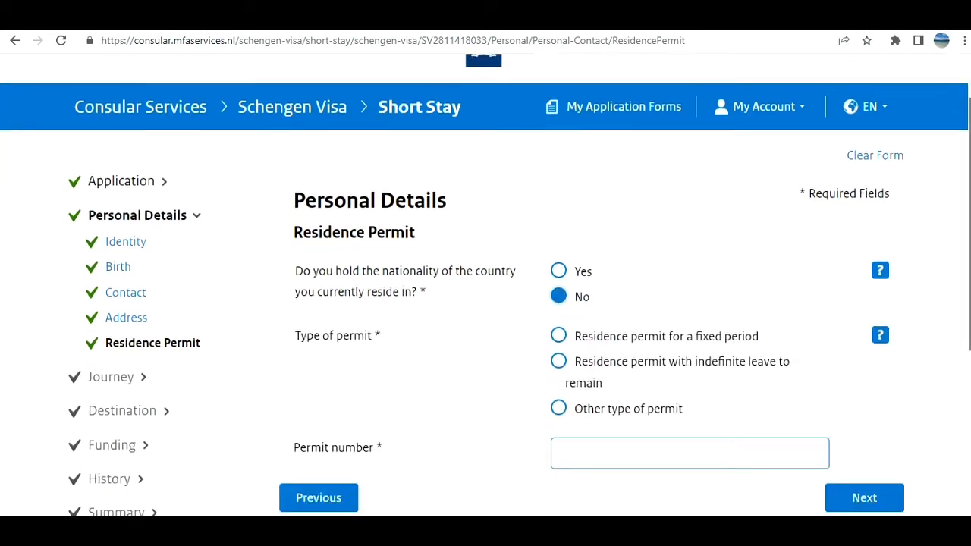
{"action": "left_click_drag", "start_coordinate": [969, 311], "coordinate": [969, 324]}
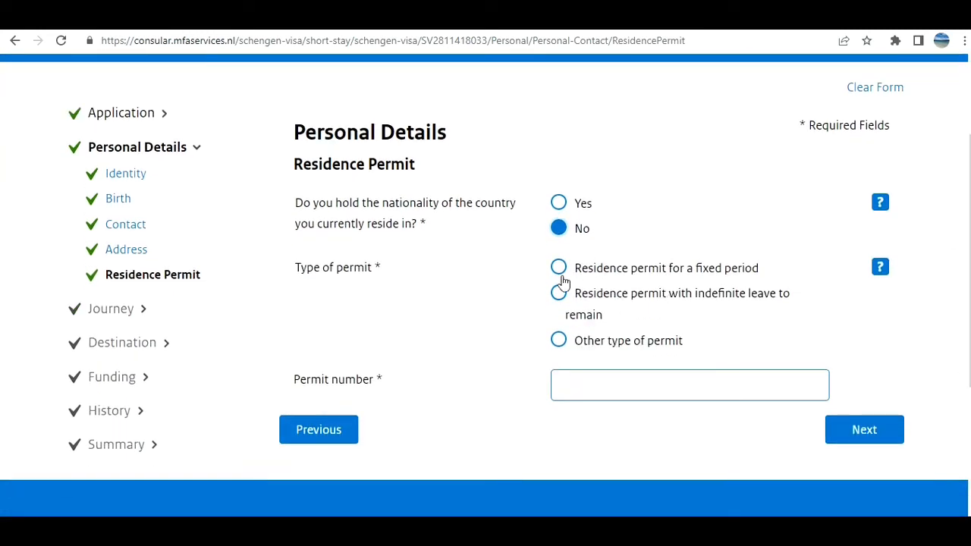
{"action": "left_click", "coordinate": [562, 279]}
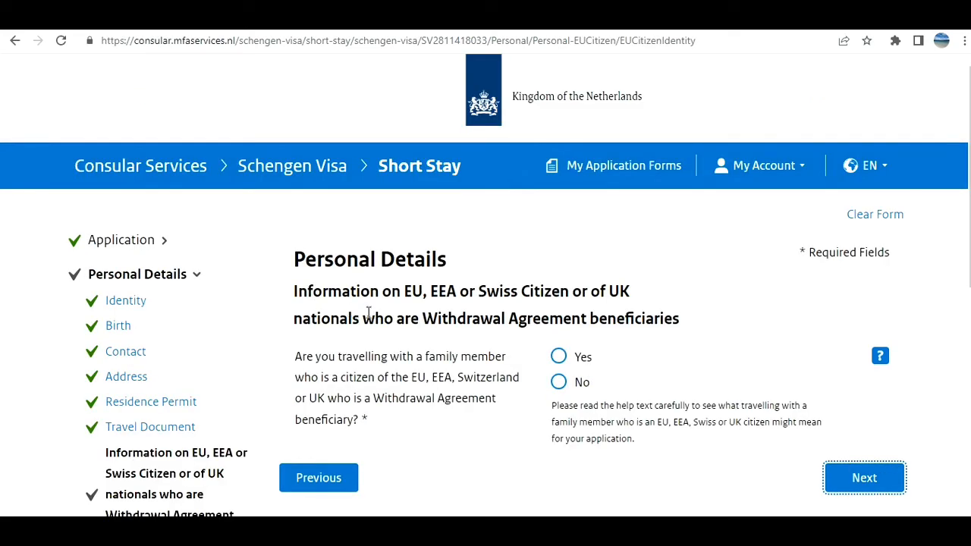
Answer No to travelling with an EU, EEA, Swiss or UK family member and set the occupation to Computer expert.
{"action": "left_click", "coordinate": [559, 382]}
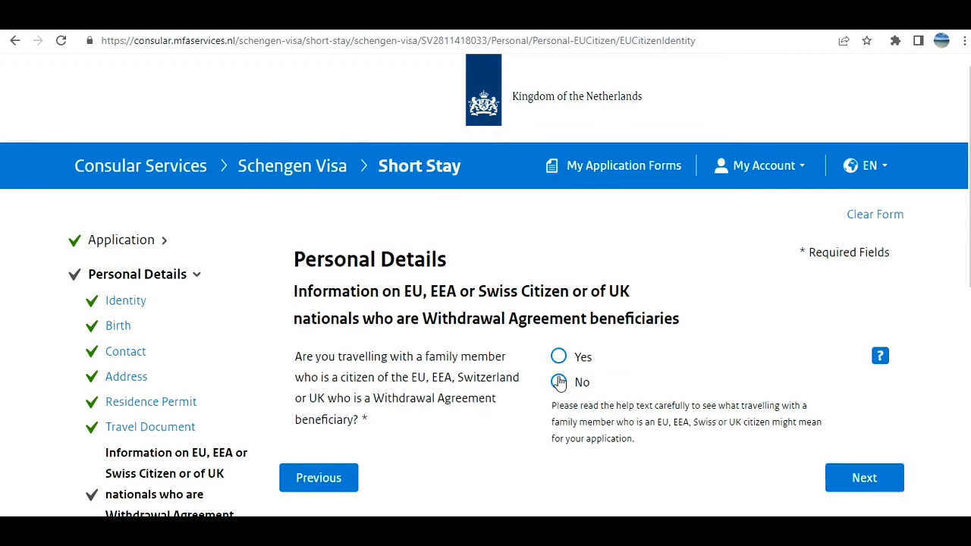
{"action": "left_click", "coordinate": [880, 478]}
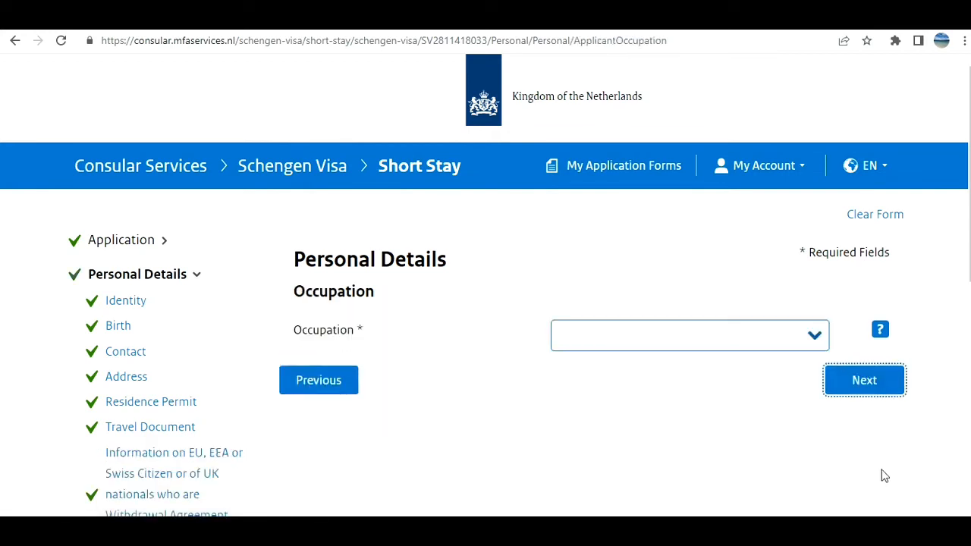
{"action": "left_click", "coordinate": [804, 339]}
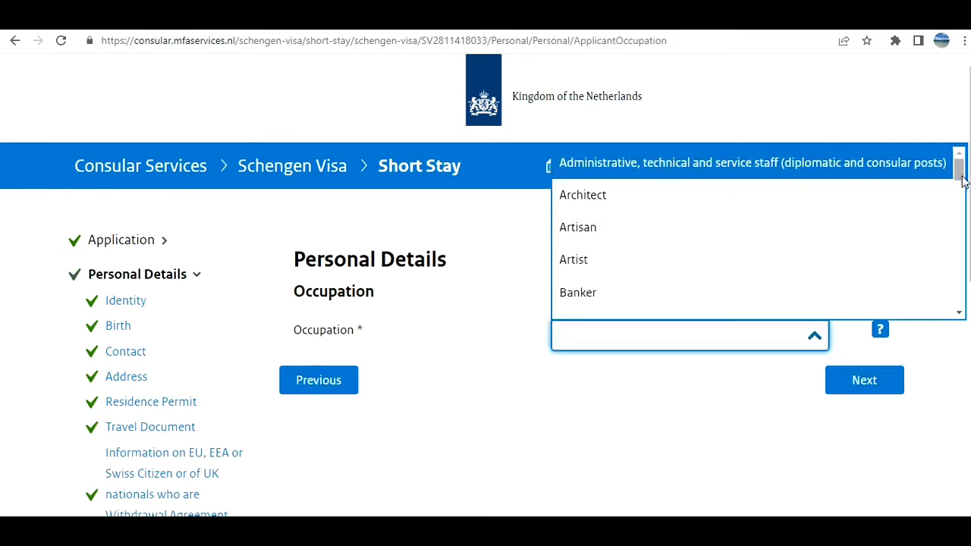
{"action": "left_click_drag", "start_coordinate": [961, 173], "coordinate": [964, 229]}
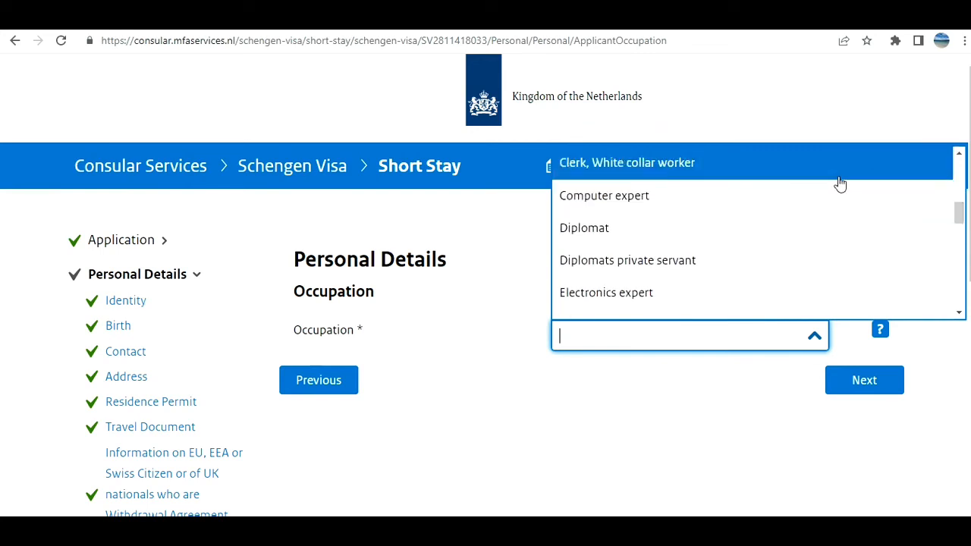
{"action": "left_click", "coordinate": [830, 202]}
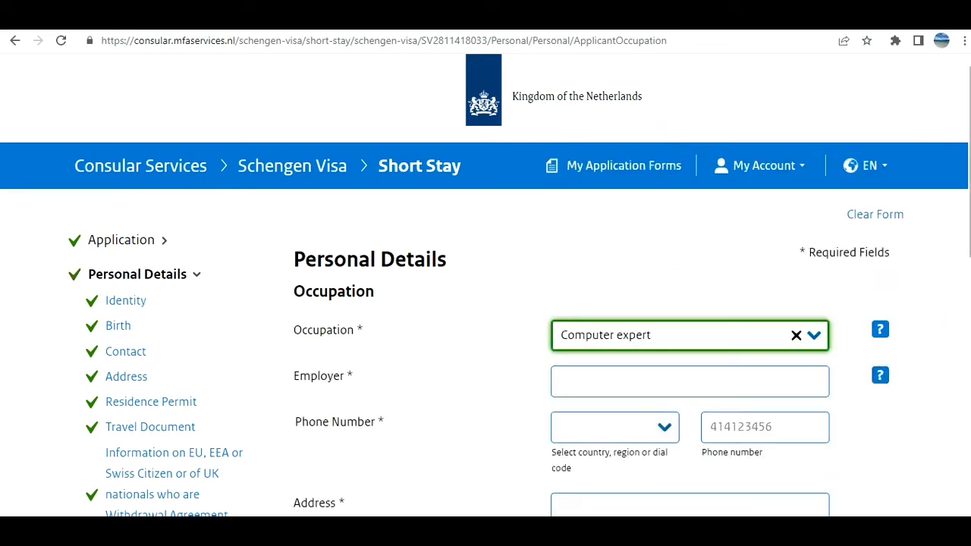
{"action": "scroll", "coordinate": [485, 303], "scroll_direction": "down", "scroll_amount": 5}
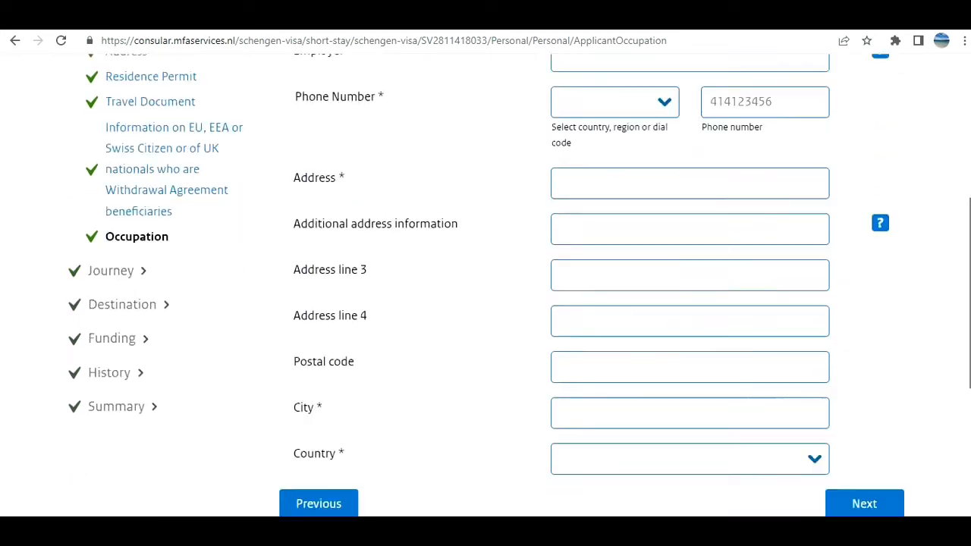
{"action": "scroll", "coordinate": [485, 303], "scroll_direction": "up", "scroll_amount": 2}
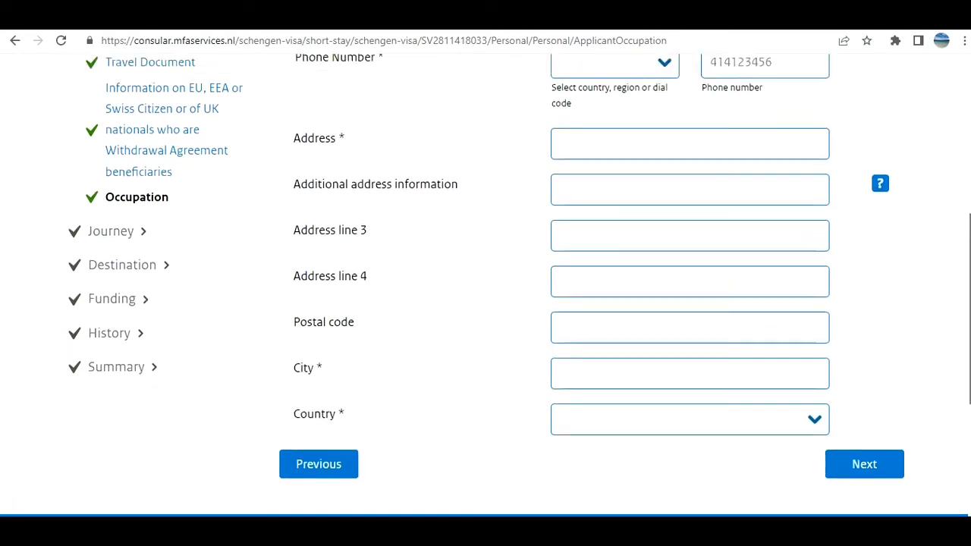
{"action": "scroll", "coordinate": [485, 304], "scroll_direction": "up", "scroll_amount": 1}
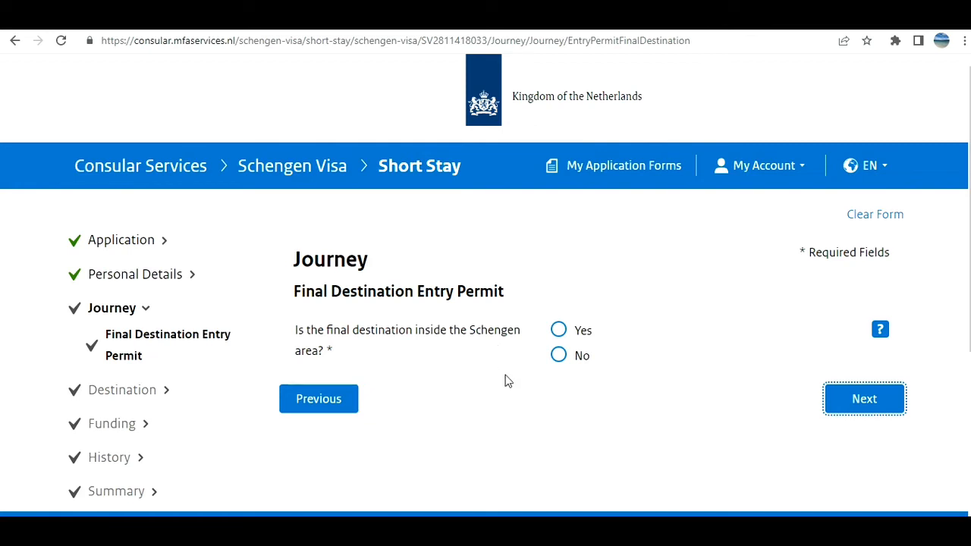
Answer Yes to the final destination being inside the Schengen area and choose Tourism as the purpose of the journey.
{"action": "left_click", "coordinate": [558, 330]}
{"action": "left_click", "coordinate": [862, 399]}
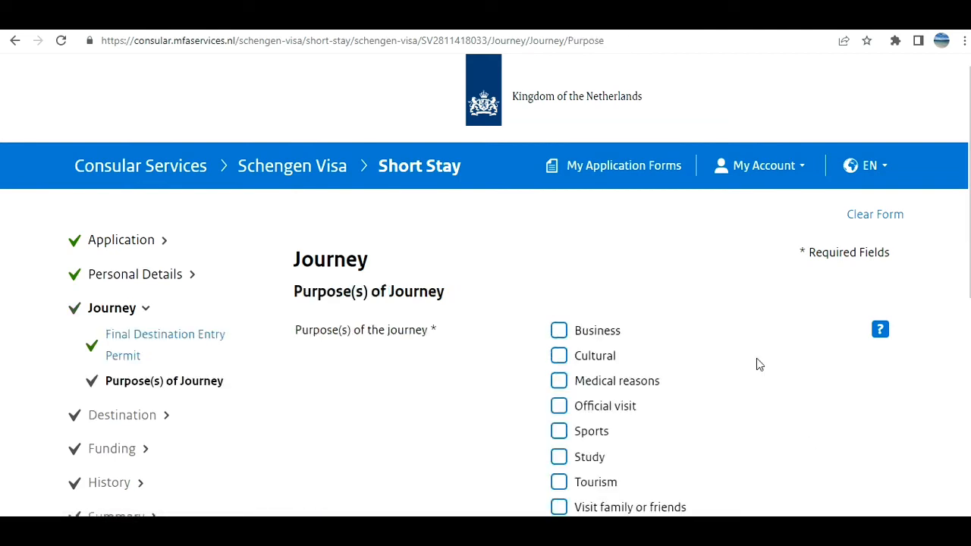
{"action": "left_click", "coordinate": [557, 485]}
{"action": "scroll", "coordinate": [486, 288], "scroll_direction": "down", "scroll_amount": 4}
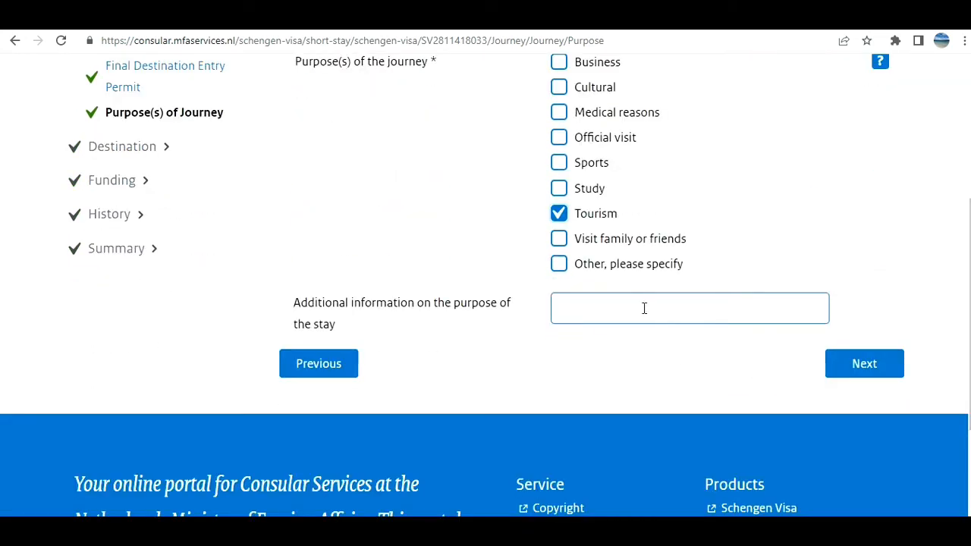
{"action": "left_click", "coordinate": [854, 370]}
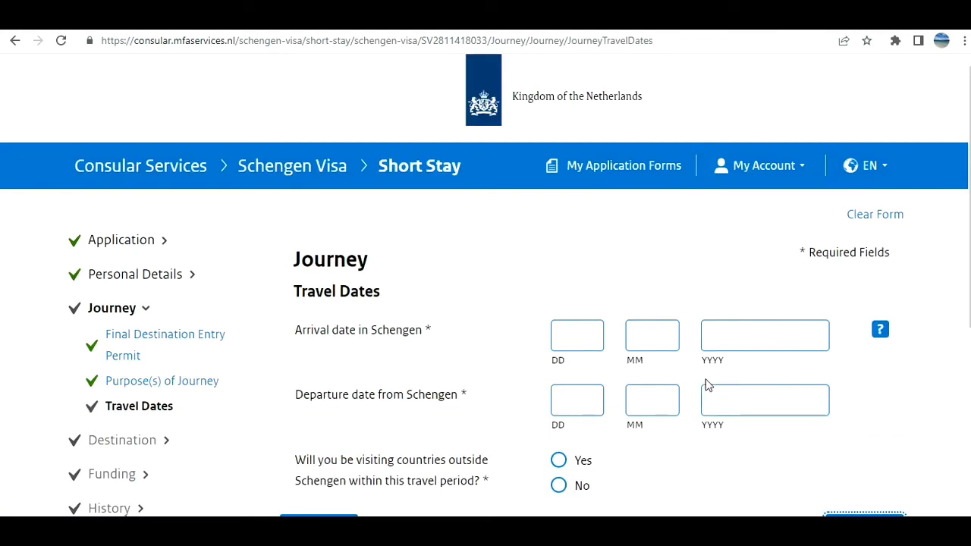
Enter 10-12-2022 as the arrival date in Schengen.
{"action": "left_click", "coordinate": [564, 339]}
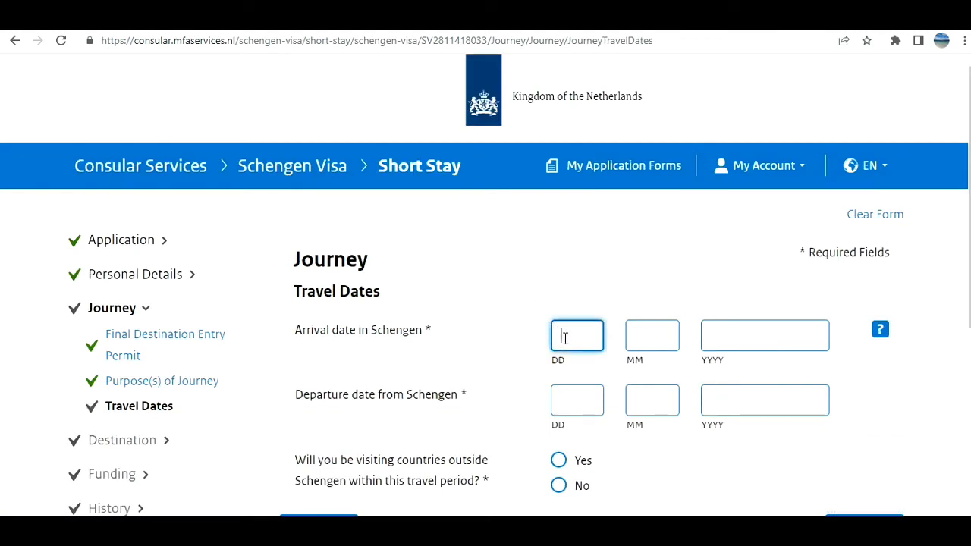
{"action": "type", "text": "10"}
{"action": "key", "text": "Tab"}
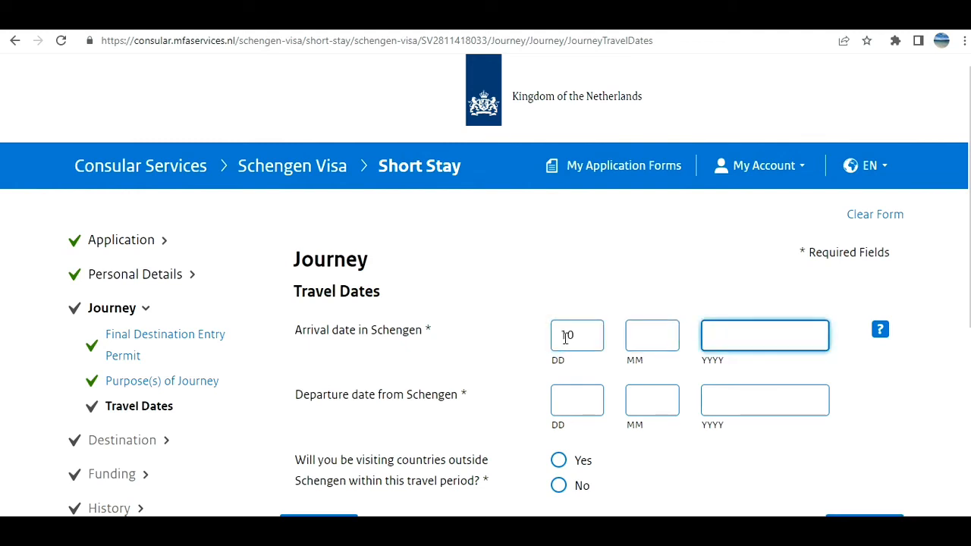
{"action": "left_click", "coordinate": [652, 334]}
{"action": "type", "text": "12"}
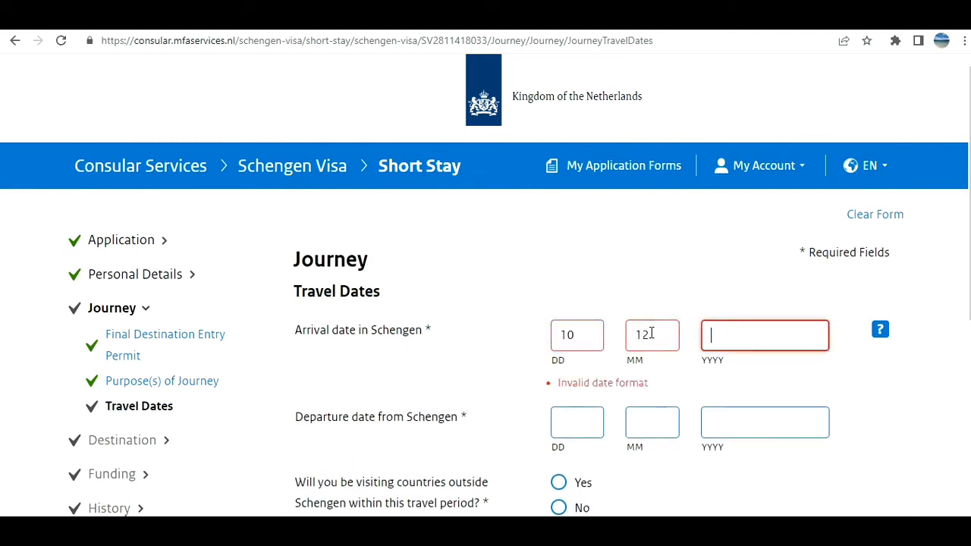
{"action": "type", "text": "2022"}
Enter 25-01-2023 as the departure date from Schengen.
{"action": "left_click", "coordinate": [754, 422]}
{"action": "type", "text": "202"}
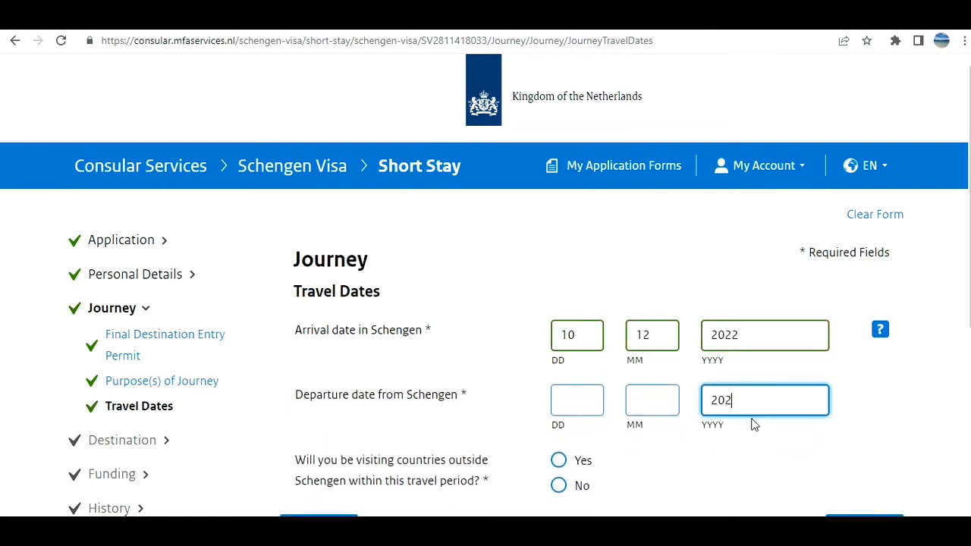
{"action": "left_click", "coordinate": [645, 406]}
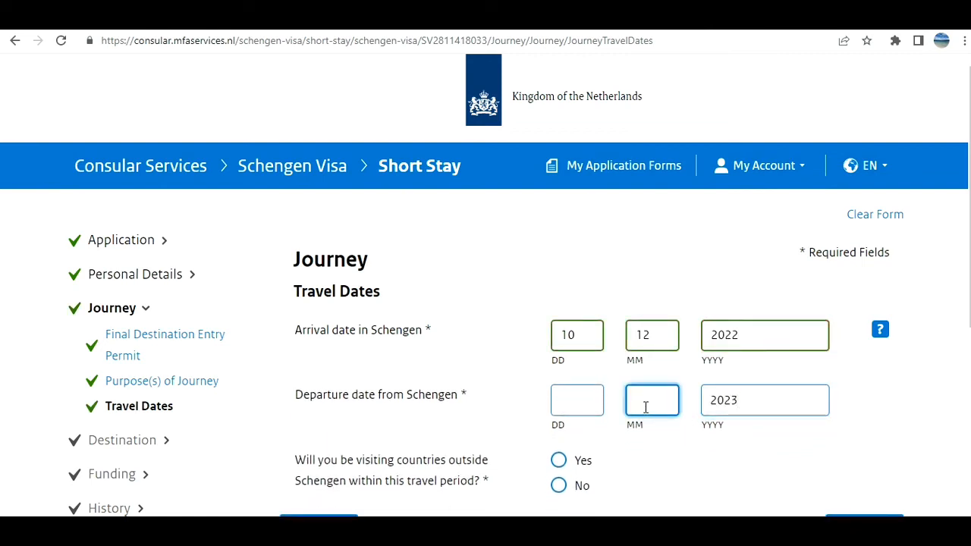
{"action": "type", "text": "01"}
{"action": "left_click", "coordinate": [561, 390]}
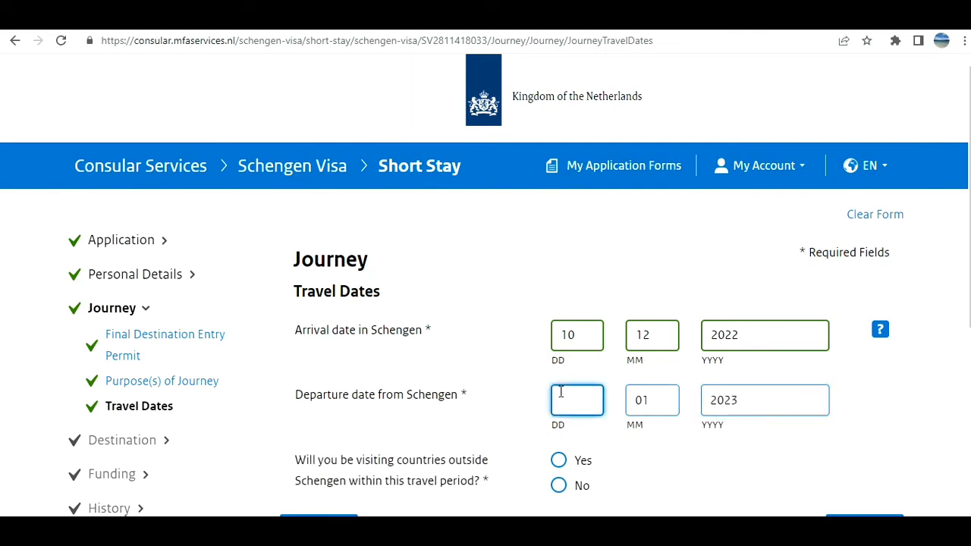
{"action": "type", "text": "25"}
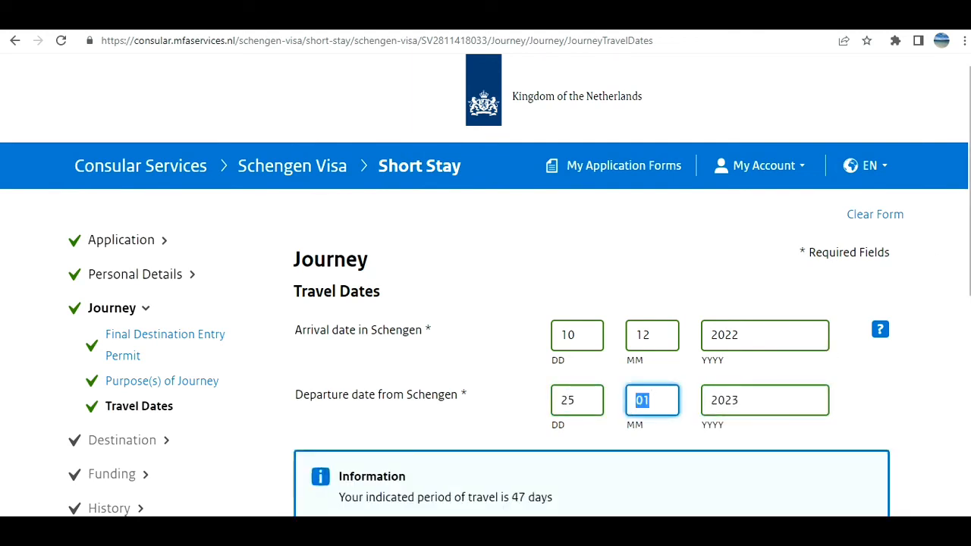
Answer No to visiting countries outside Schengen during the travel period and request a visa for multiple entries.
{"action": "scroll", "coordinate": [554, 284], "scroll_direction": "down", "scroll_amount": 3}
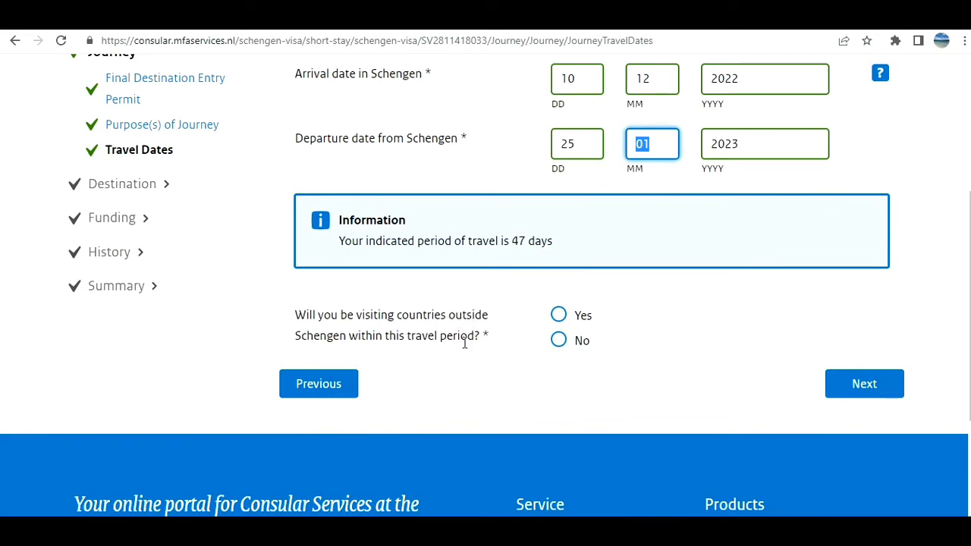
{"action": "left_click", "coordinate": [560, 341]}
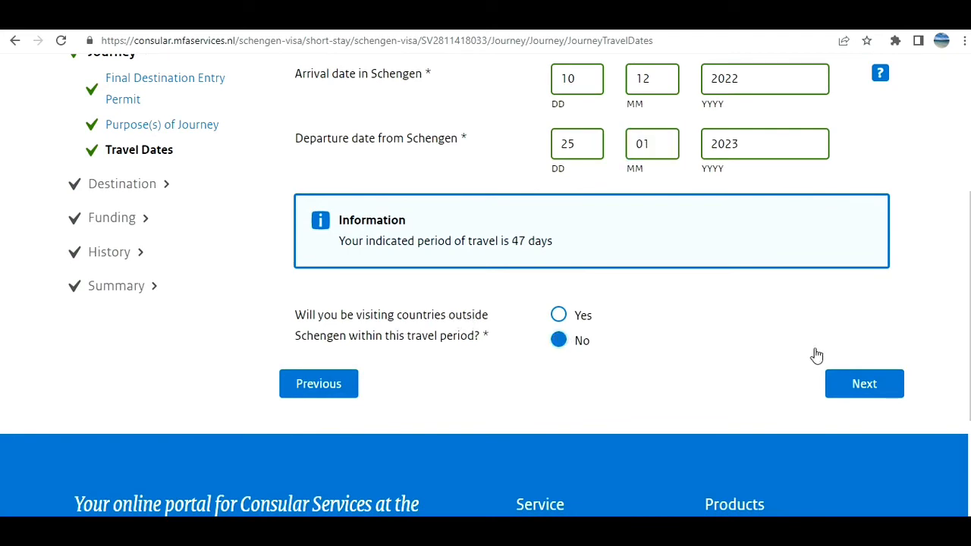
{"action": "left_click", "coordinate": [869, 384]}
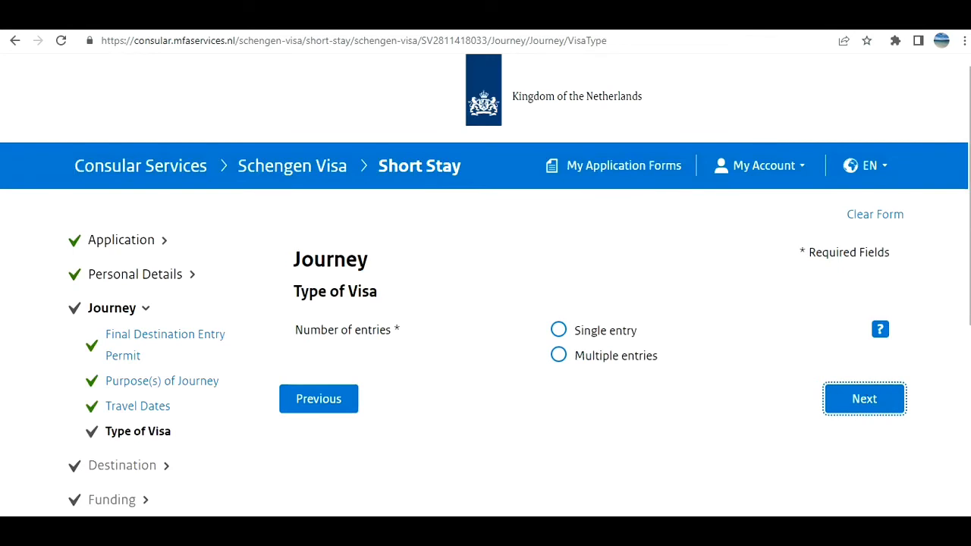
{"action": "left_click", "coordinate": [558, 355]}
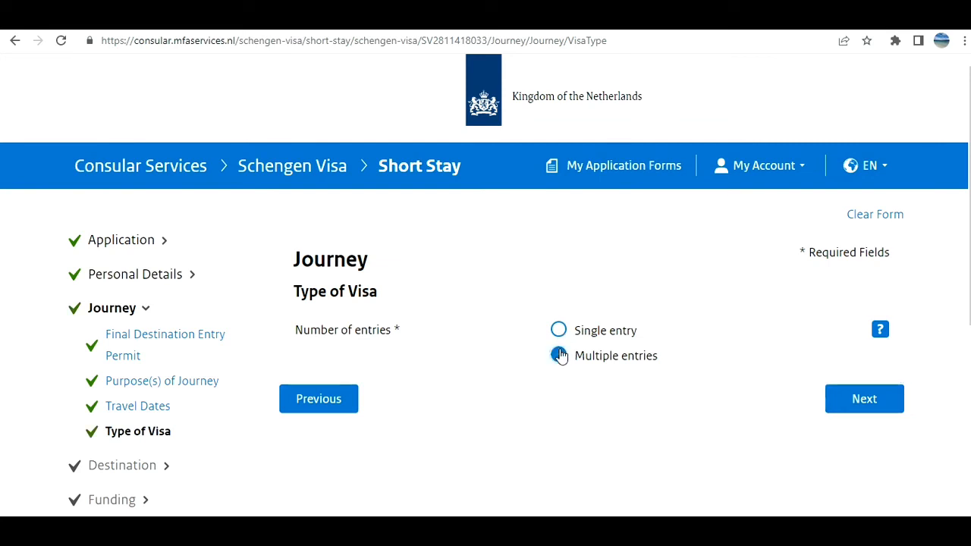
{"action": "left_click", "coordinate": [880, 398]}
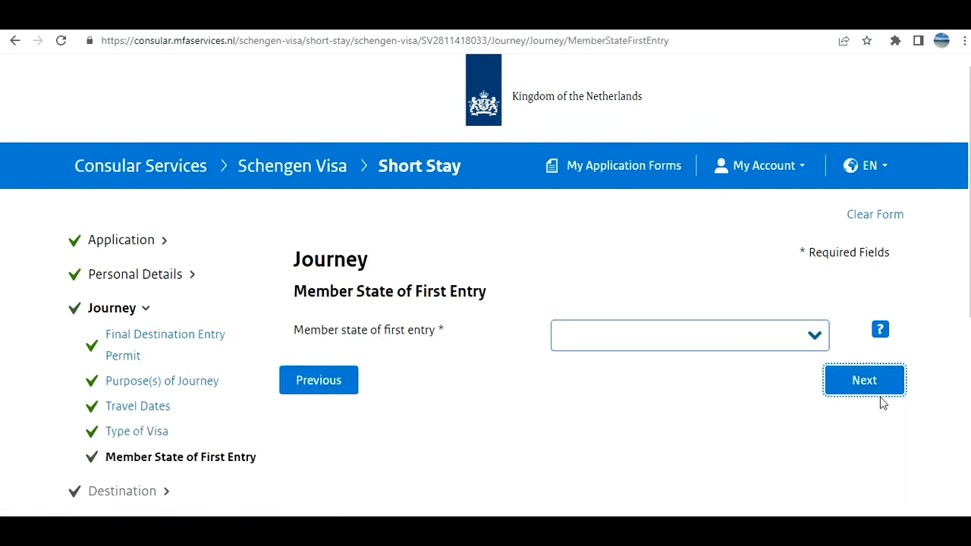
Set Netherlands as both the member state of first entry and the member state of main destination.
{"action": "left_click", "coordinate": [793, 341]}
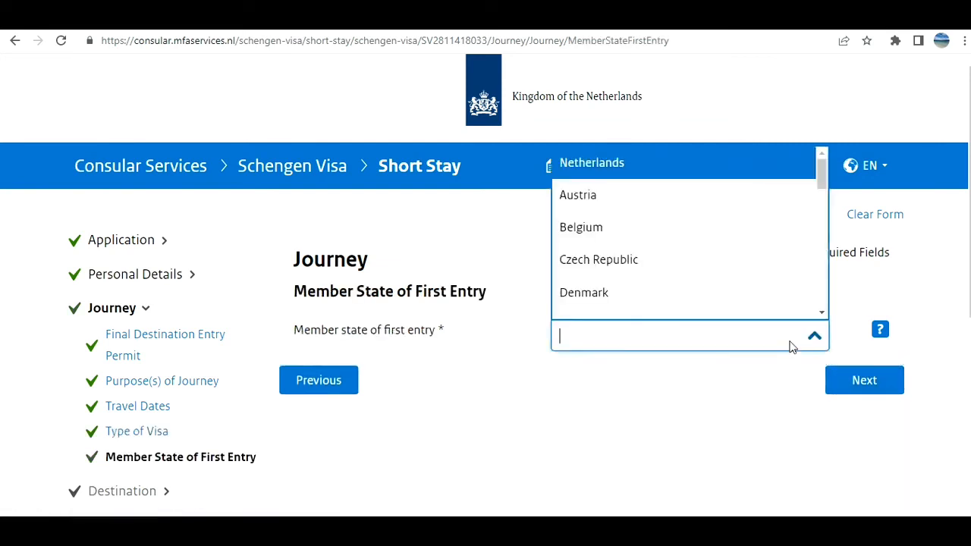
{"action": "left_click", "coordinate": [717, 178]}
{"action": "left_click", "coordinate": [858, 386]}
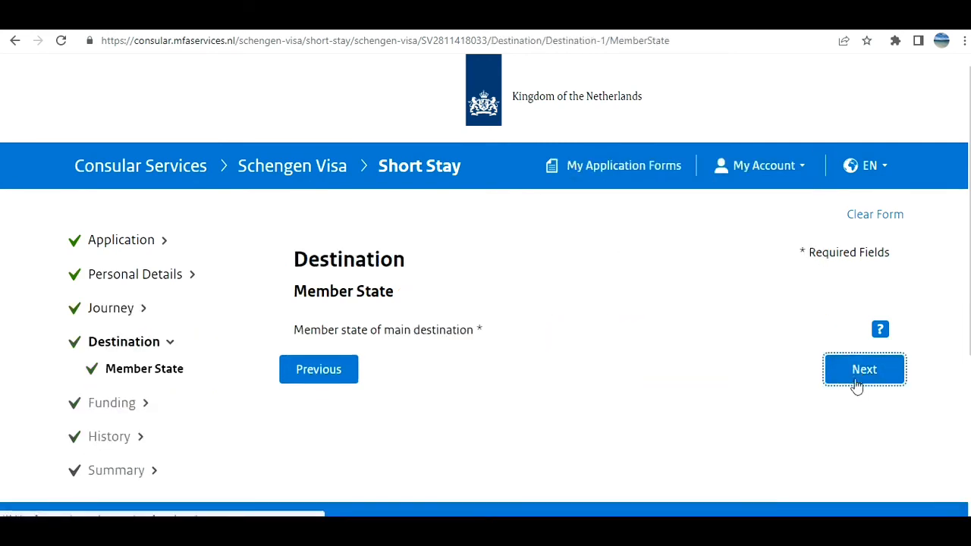
{"action": "left_click", "coordinate": [792, 342]}
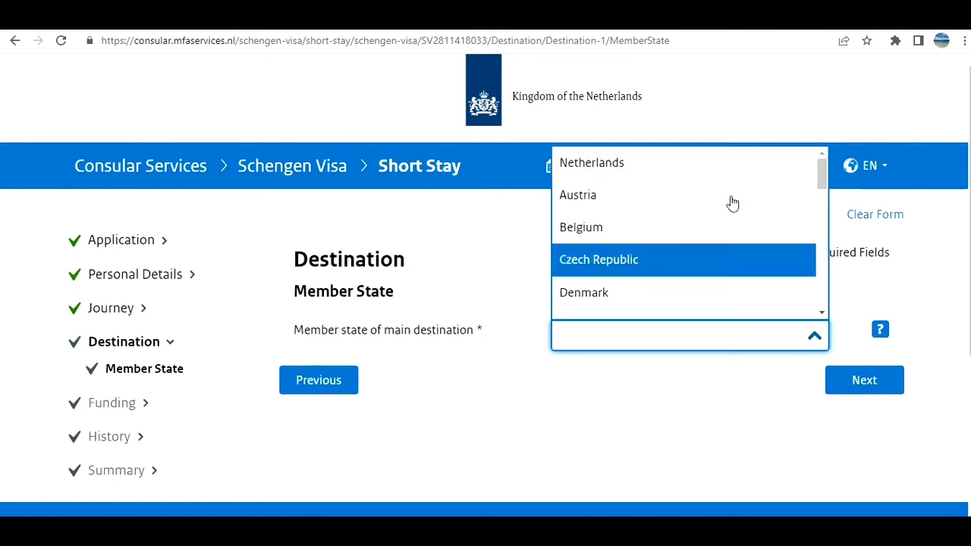
{"action": "left_click", "coordinate": [718, 173]}
{"action": "left_click", "coordinate": [851, 380]}
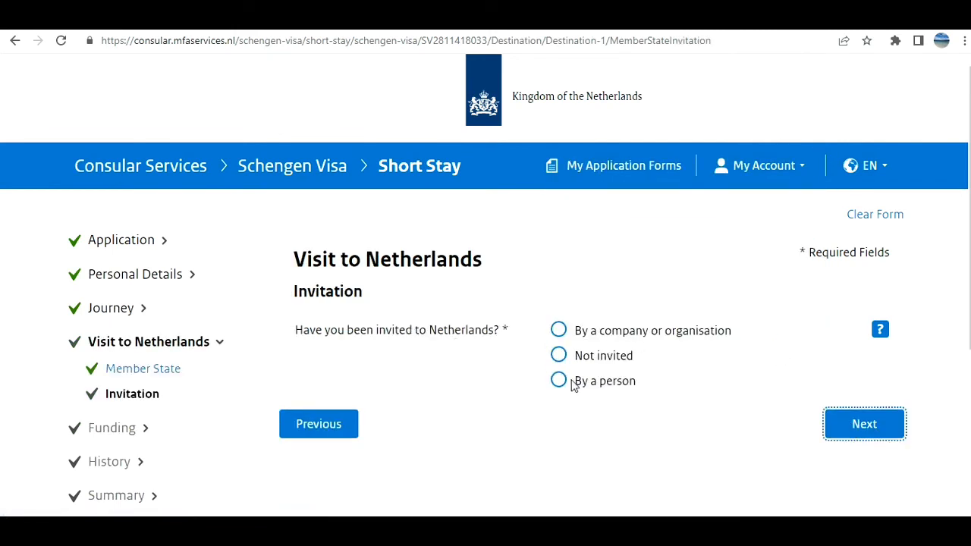
State Not invited for the visit to the Netherlands and choose Staying in a hotel as the accommodation.
{"action": "left_click", "coordinate": [559, 355]}
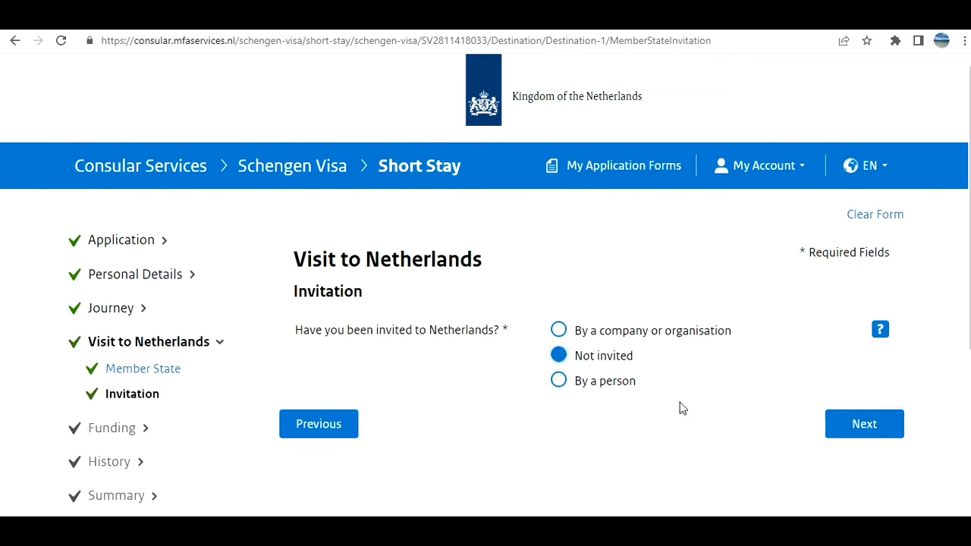
{"action": "left_click", "coordinate": [856, 426]}
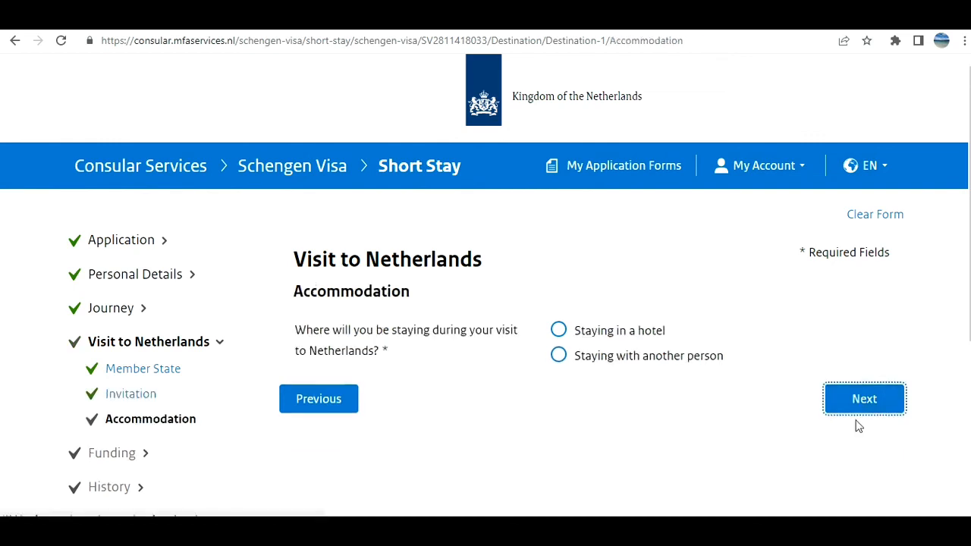
{"action": "left_click", "coordinate": [559, 330]}
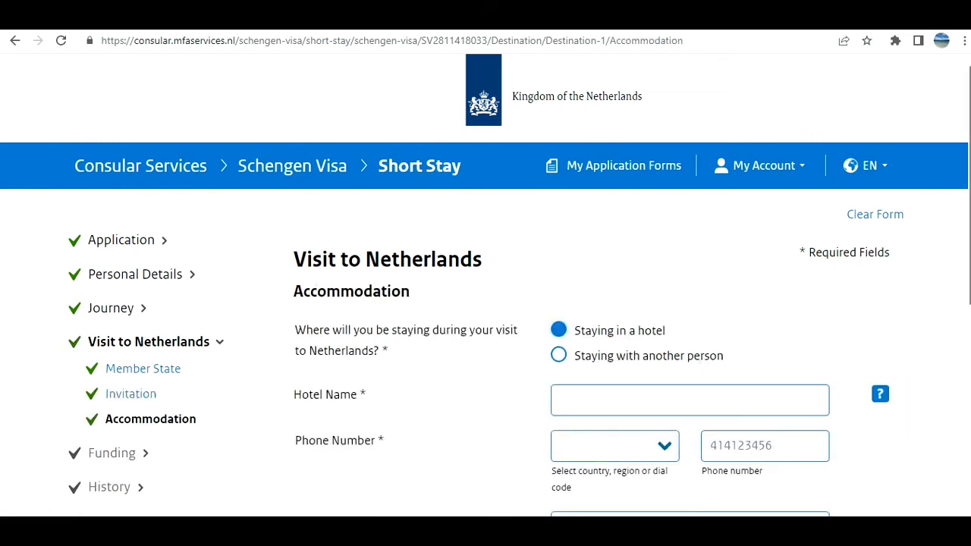
{"action": "scroll", "coordinate": [966, 267], "scroll_direction": "down", "scroll_amount": 2}
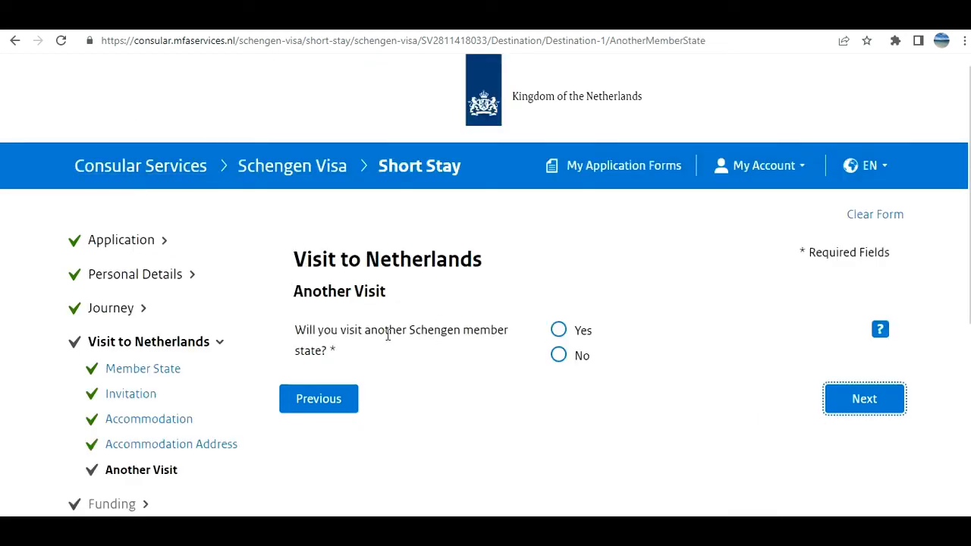
Answer No to visiting another Schengen member state and set the funding of travel and living expenses to Only me.
{"action": "left_click", "coordinate": [559, 358]}
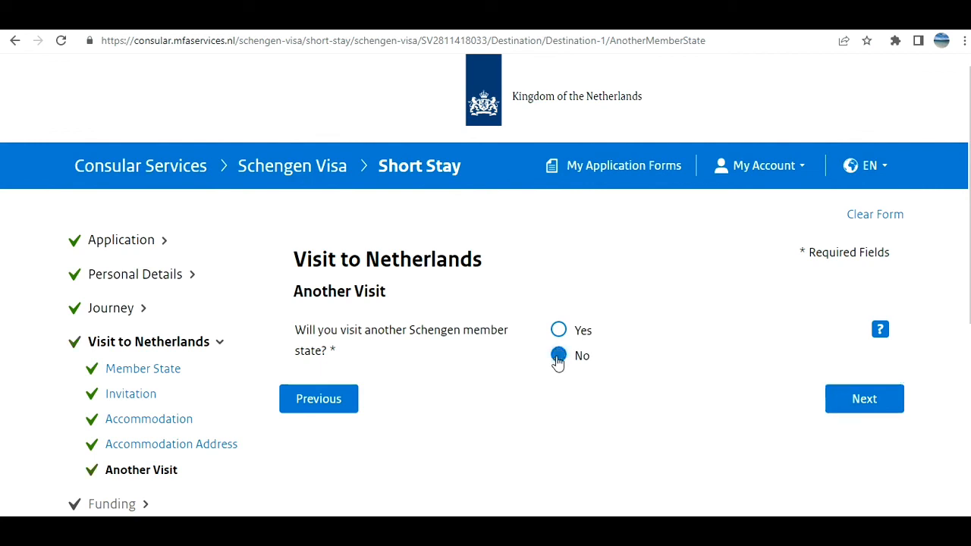
{"action": "left_click", "coordinate": [869, 418]}
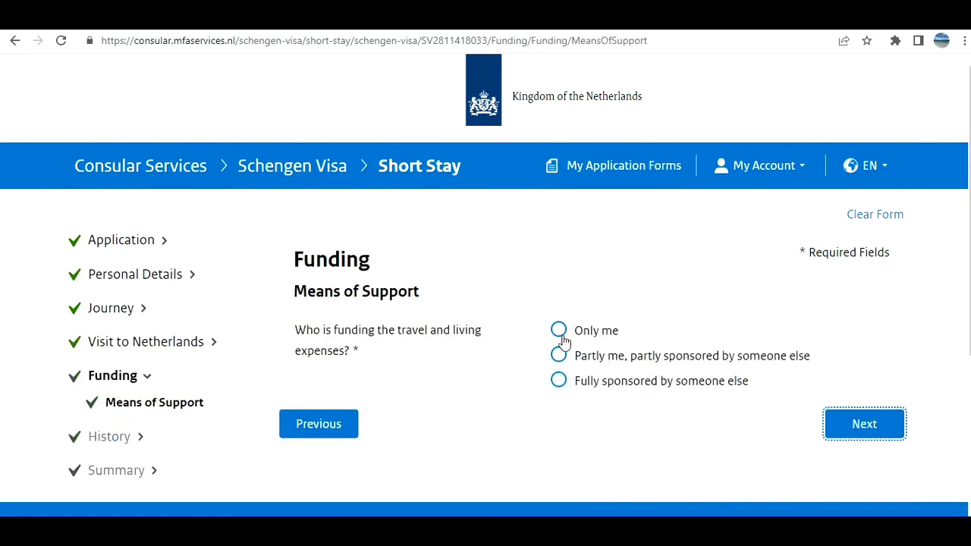
{"action": "left_click", "coordinate": [562, 337]}
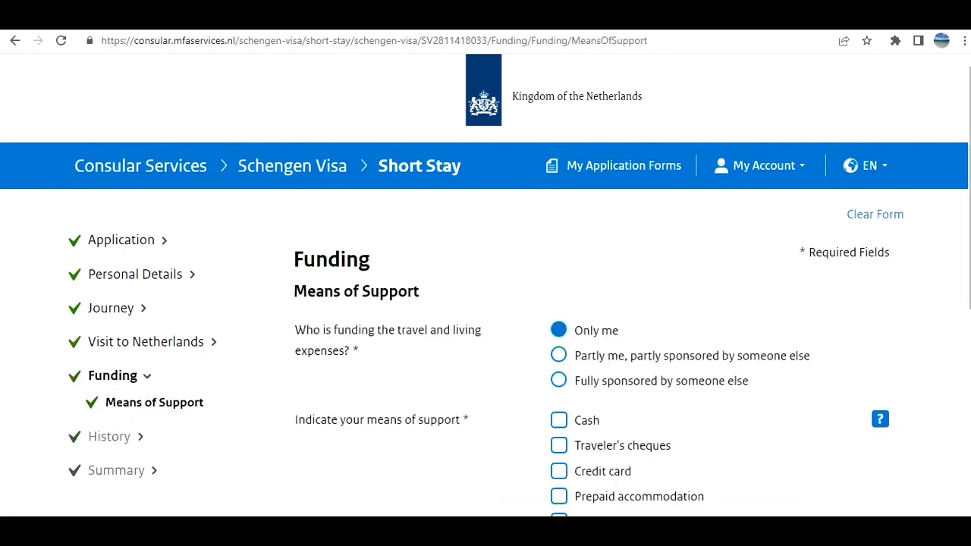
Indicate cash, traveler's cheques, credit card and prepaid accommodation as the means of support and continue to the history section.
{"action": "scroll", "coordinate": [562, 337], "scroll_direction": "down", "scroll_amount": 3}
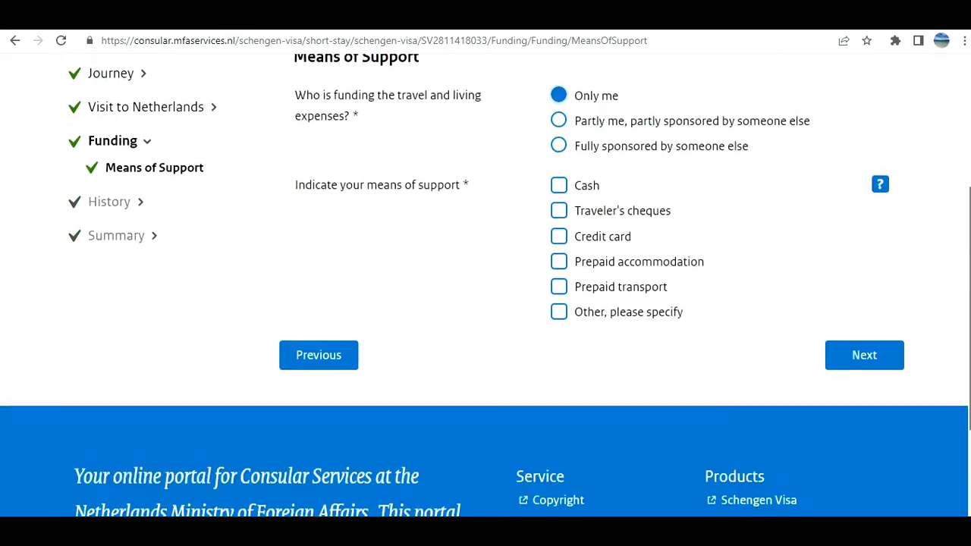
{"action": "left_click", "coordinate": [582, 235]}
{"action": "left_click", "coordinate": [558, 185]}
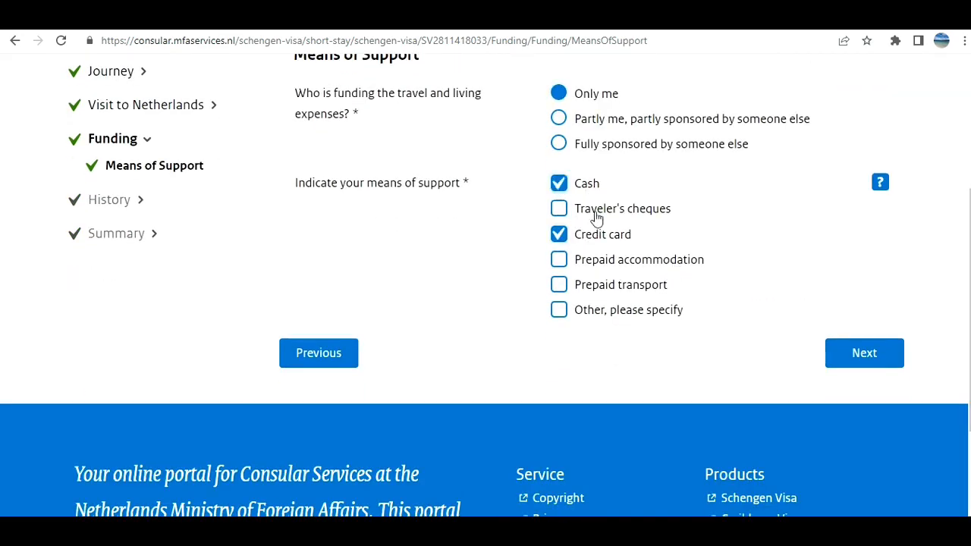
{"action": "left_click", "coordinate": [569, 213]}
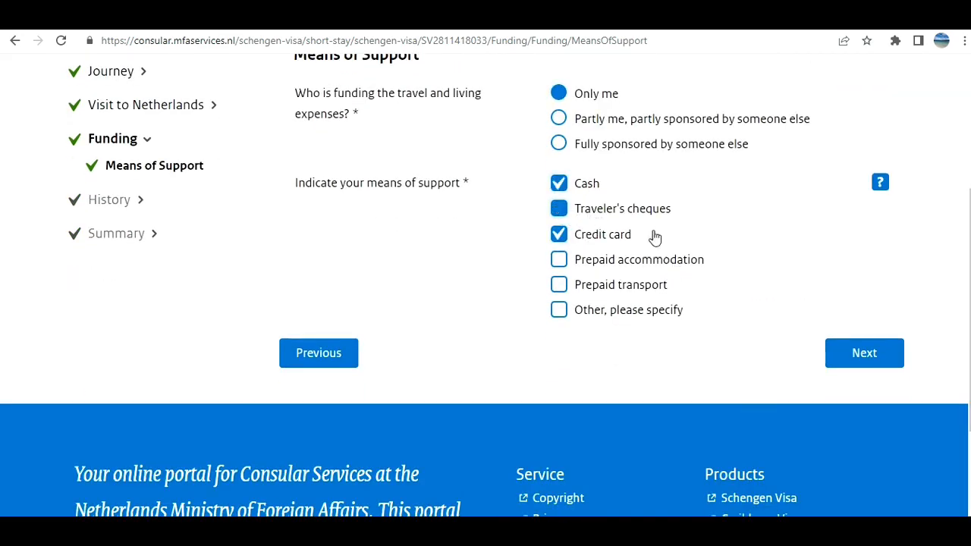
{"action": "left_click", "coordinate": [560, 262]}
{"action": "left_click", "coordinate": [856, 356]}
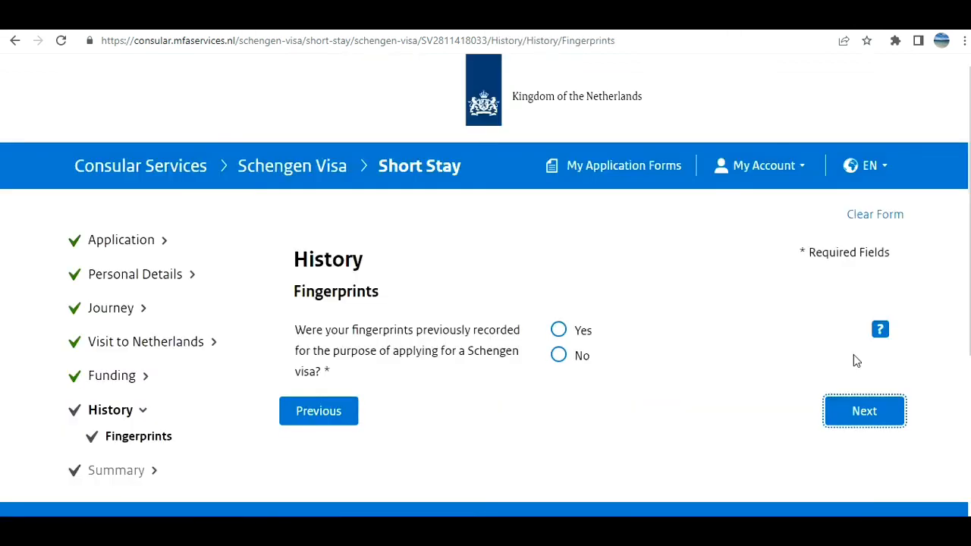
Answer No to fingerprints previously recorded for a Schengen visa and review all sections of the application summary.
{"action": "left_click", "coordinate": [559, 355]}
{"action": "left_click", "coordinate": [855, 414]}
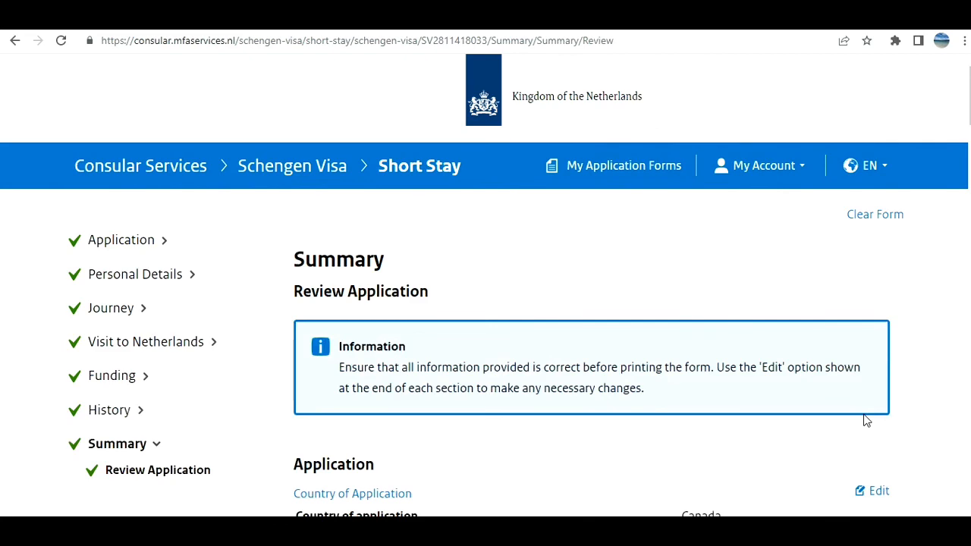
{"action": "scroll", "coordinate": [867, 421], "scroll_direction": "down", "scroll_amount": 10}
{"action": "scroll", "coordinate": [489, 286], "scroll_direction": "up", "scroll_amount": 5}
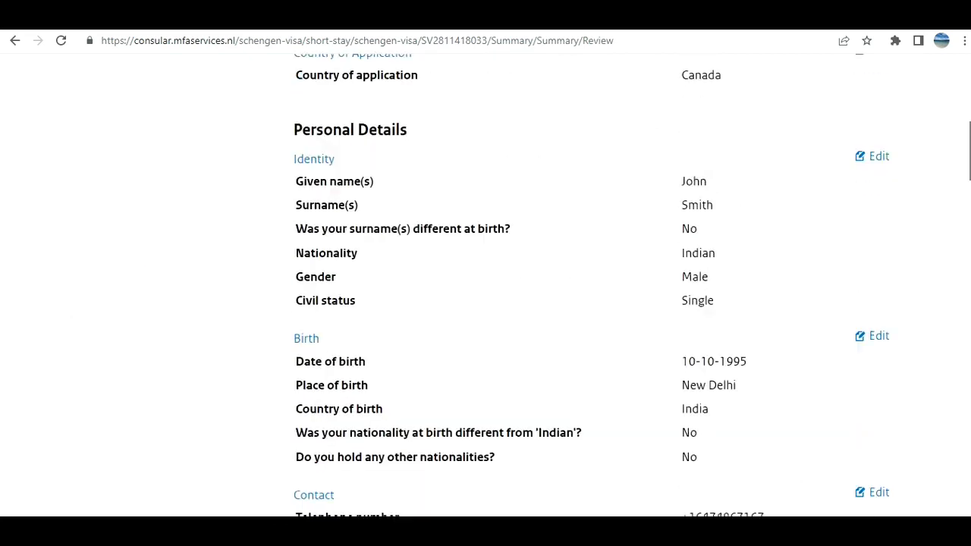
{"action": "scroll", "coordinate": [489, 285], "scroll_direction": "down", "scroll_amount": 11}
{"action": "scroll", "coordinate": [489, 285], "scroll_direction": "down", "scroll_amount": 20}
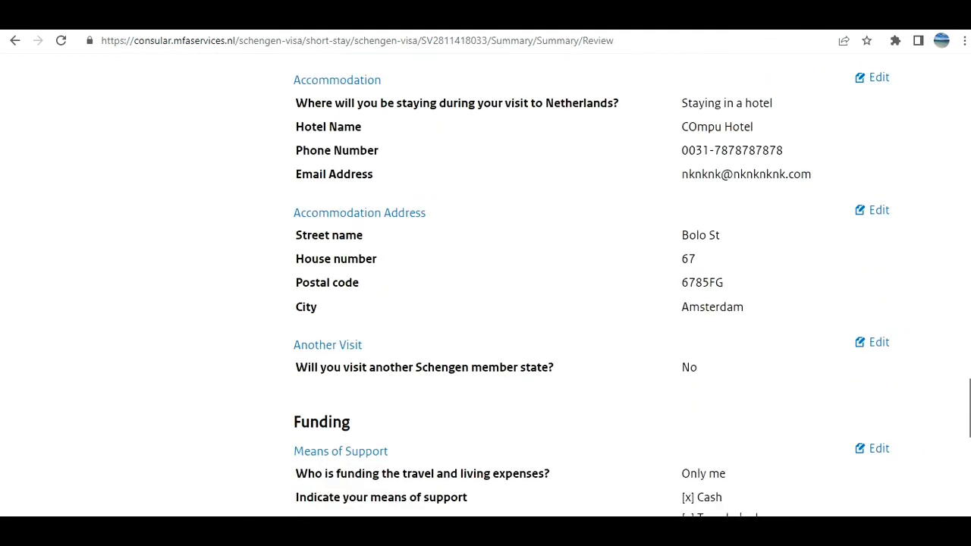
{"action": "left_click_drag", "start_coordinate": [962, 406], "coordinate": [948, 69]}
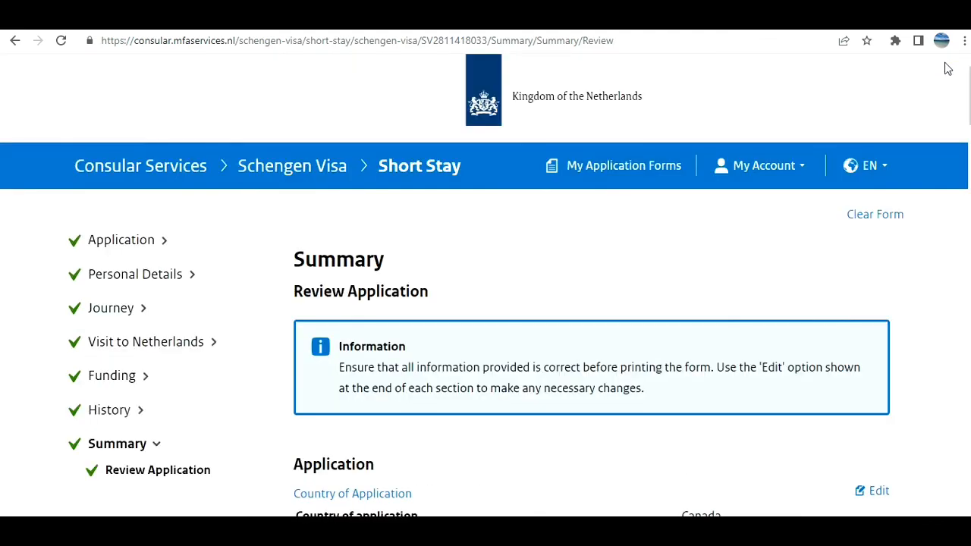